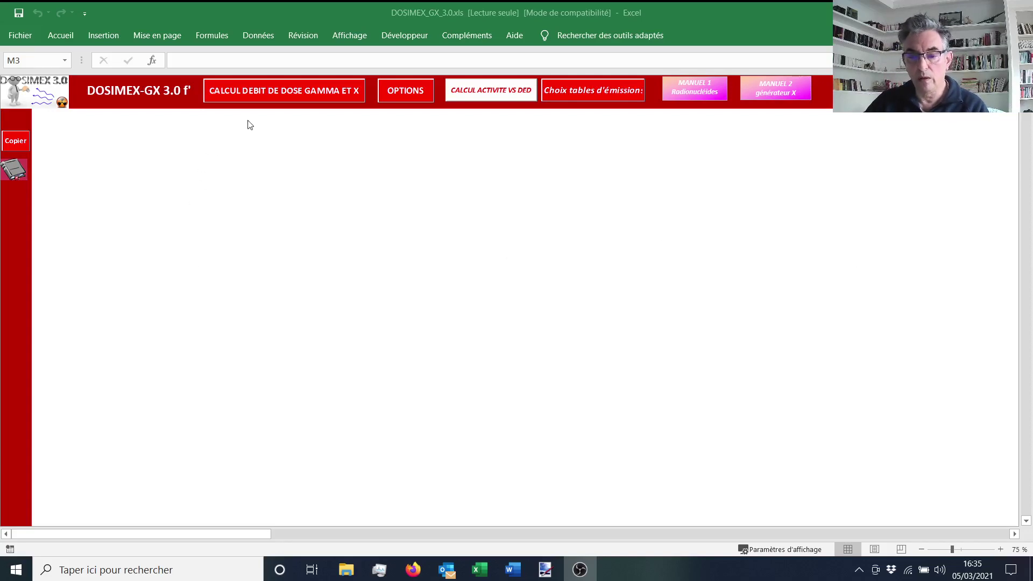
- Start a gamma and X dose-rate calculation using the X generator modelling option, with the operating high voltage set to 100 kV
click(262, 99)
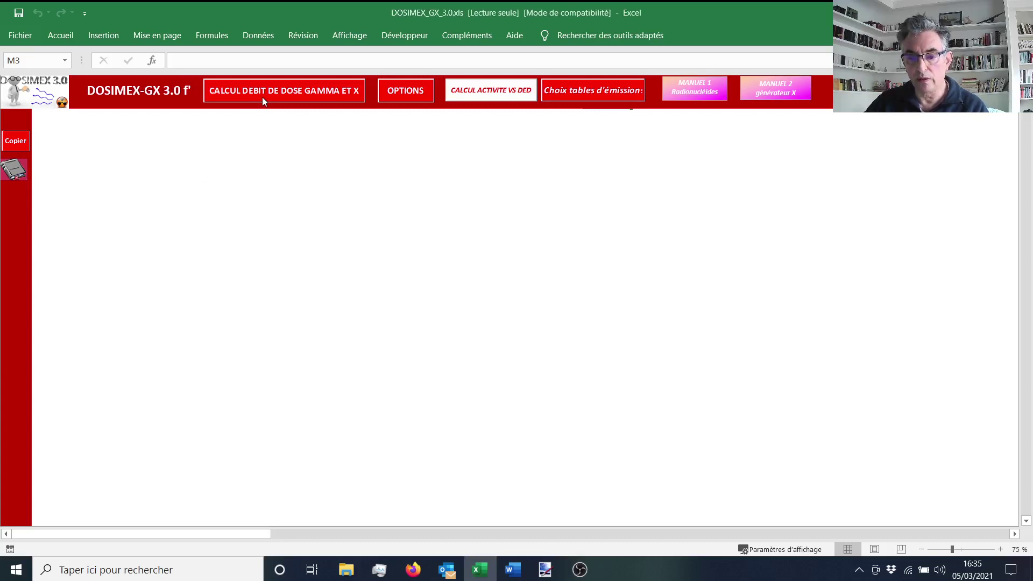
click(262, 97)
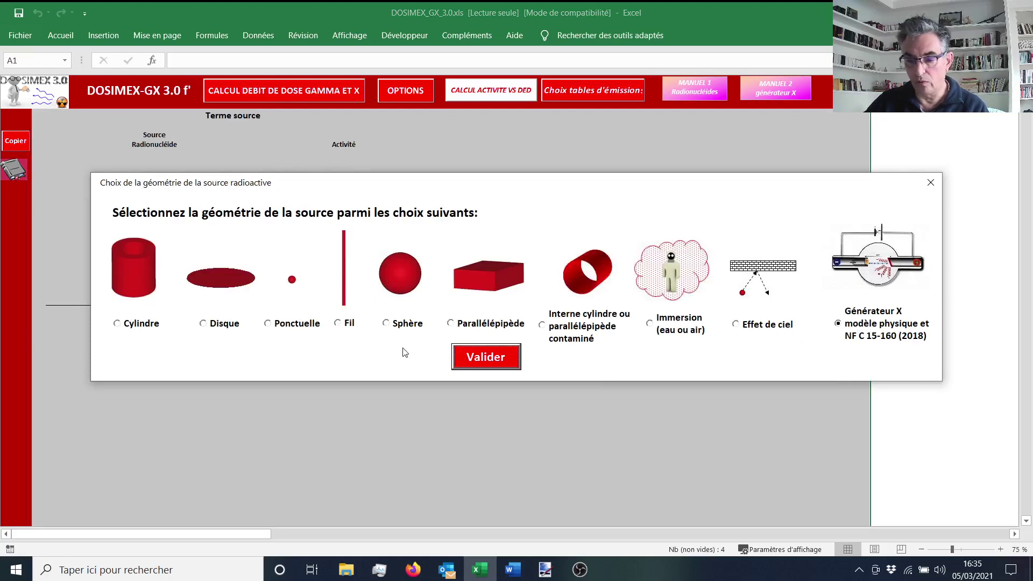
click(467, 362)
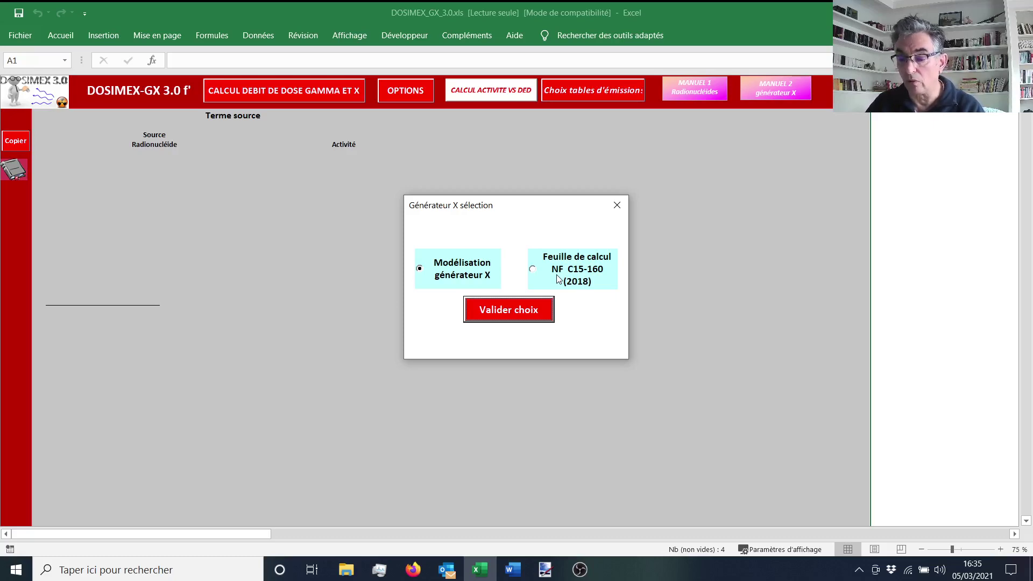
click(495, 319)
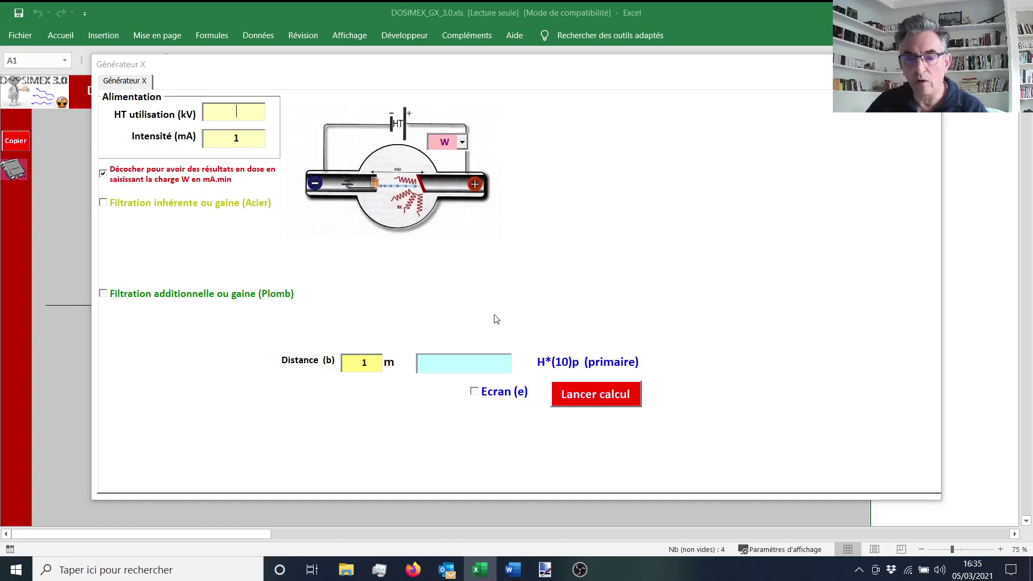
text(100)
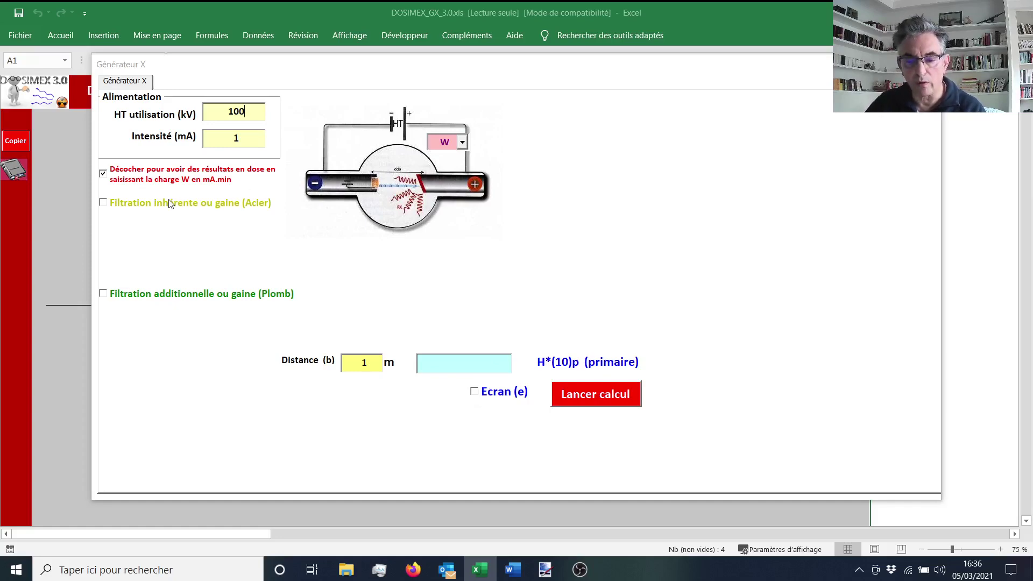
- Add a 1 mm lead (Plomb) screen on the primary beam and run the dose-rate calculation
click(474, 392)
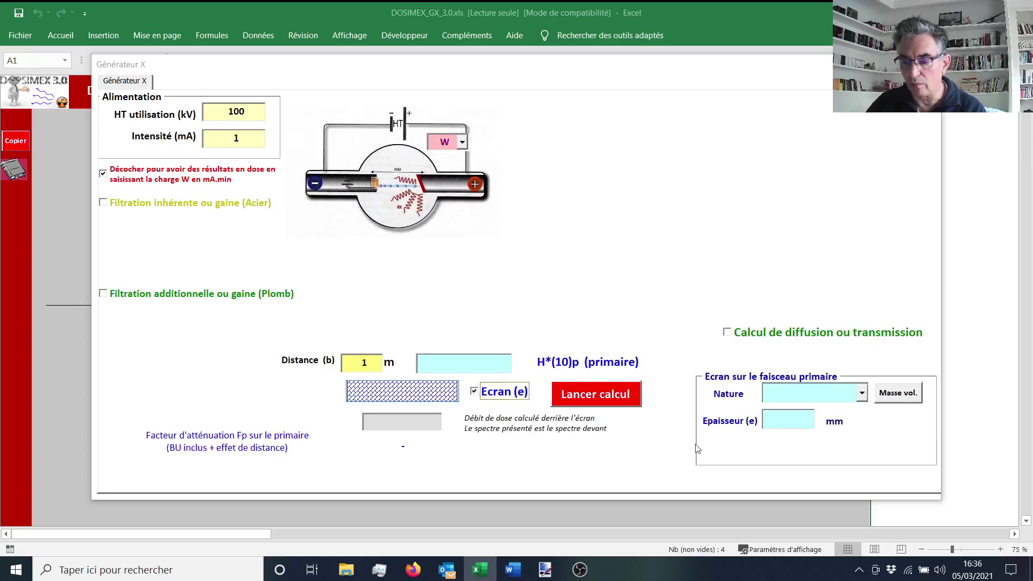
click(863, 394)
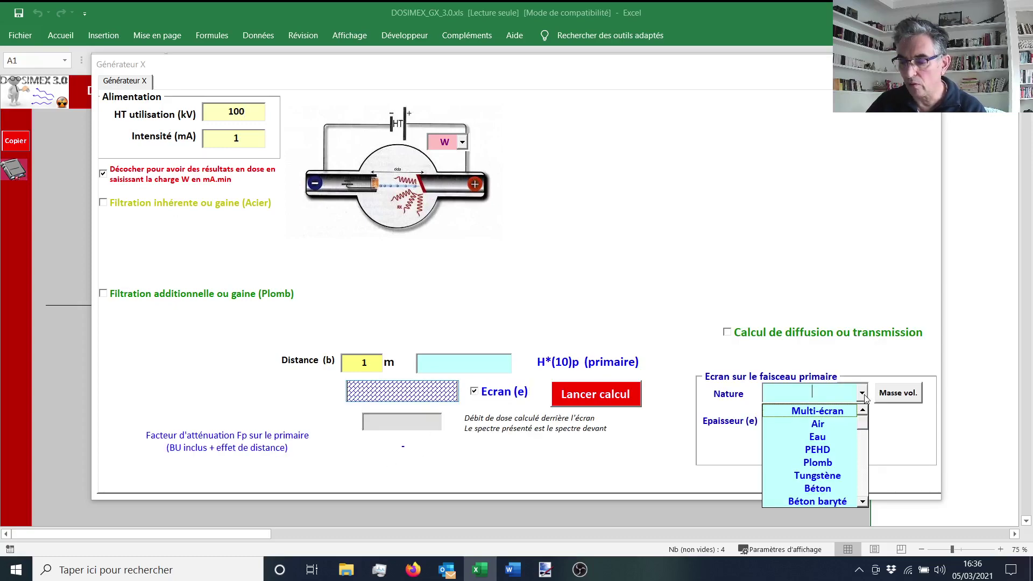
click(835, 462)
click(812, 421)
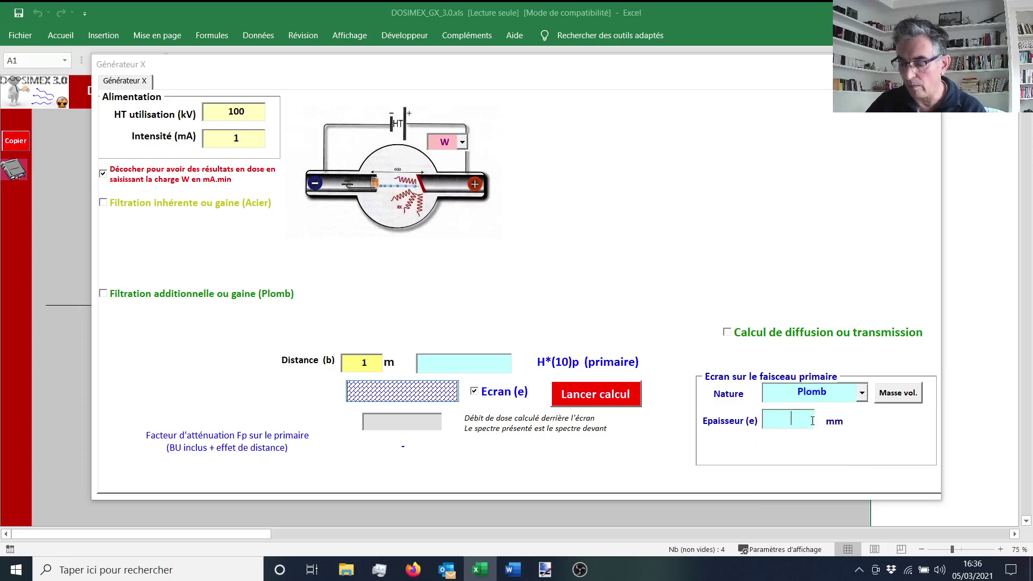
text(1)
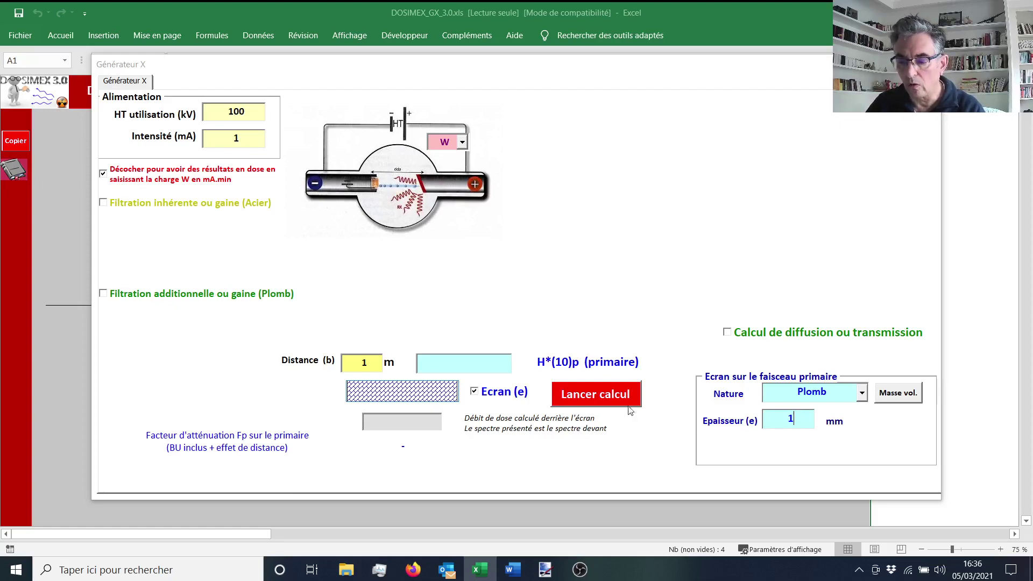
click(612, 401)
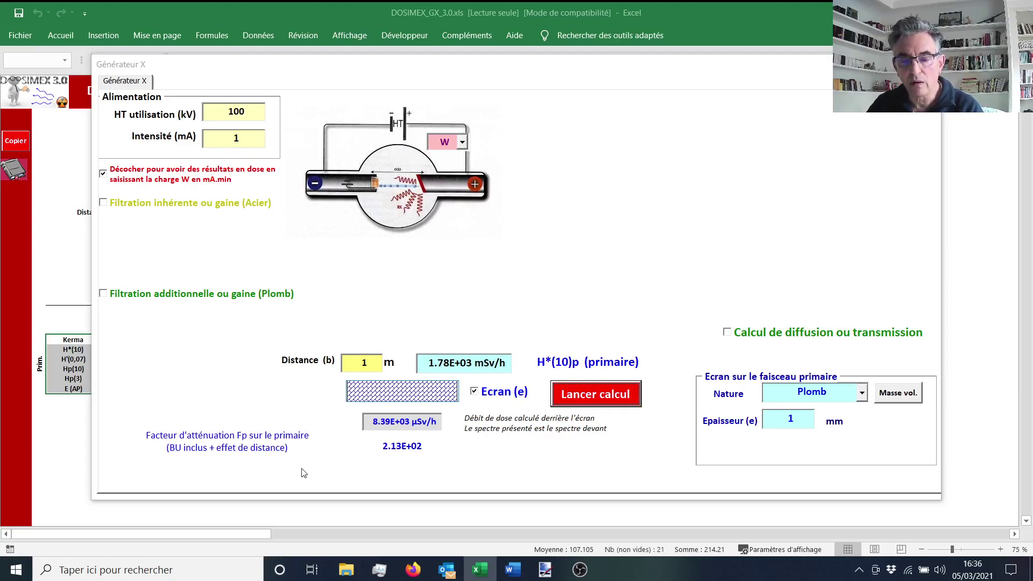
- Enable inherent filtration with 1 mm of aluminium and run the calculation again
click(108, 203)
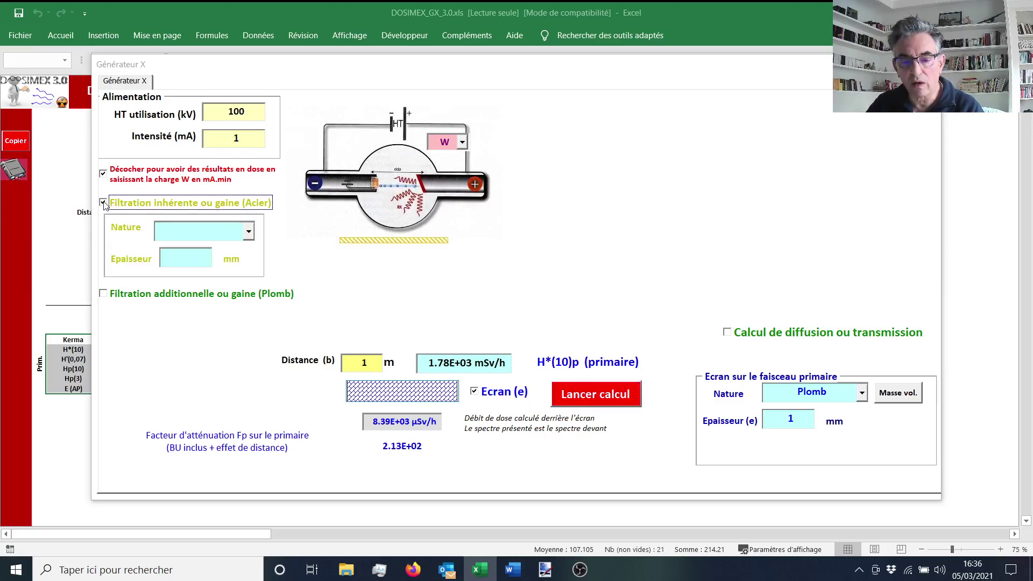
click(248, 231)
click(231, 269)
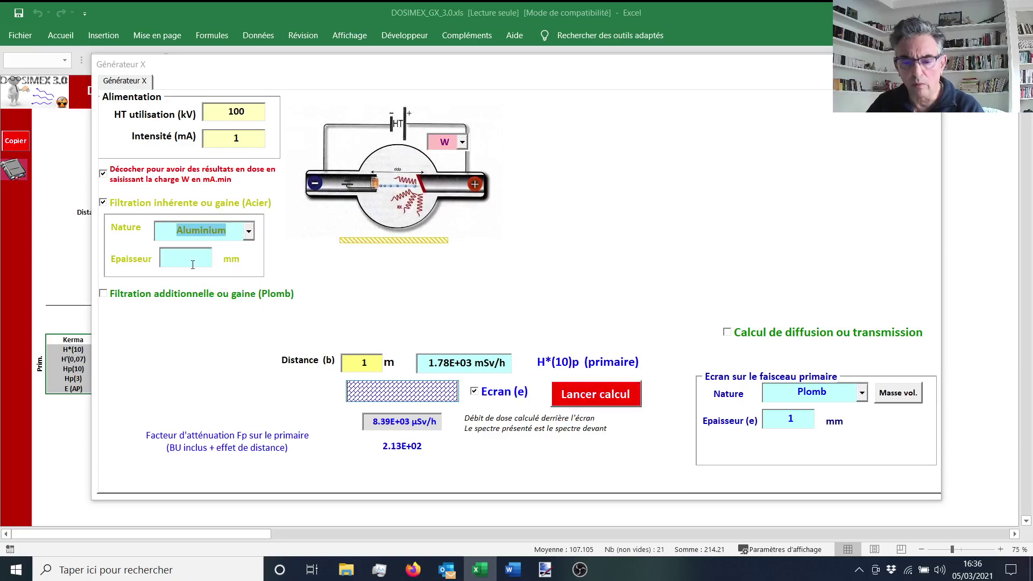
click(193, 263)
text(1)
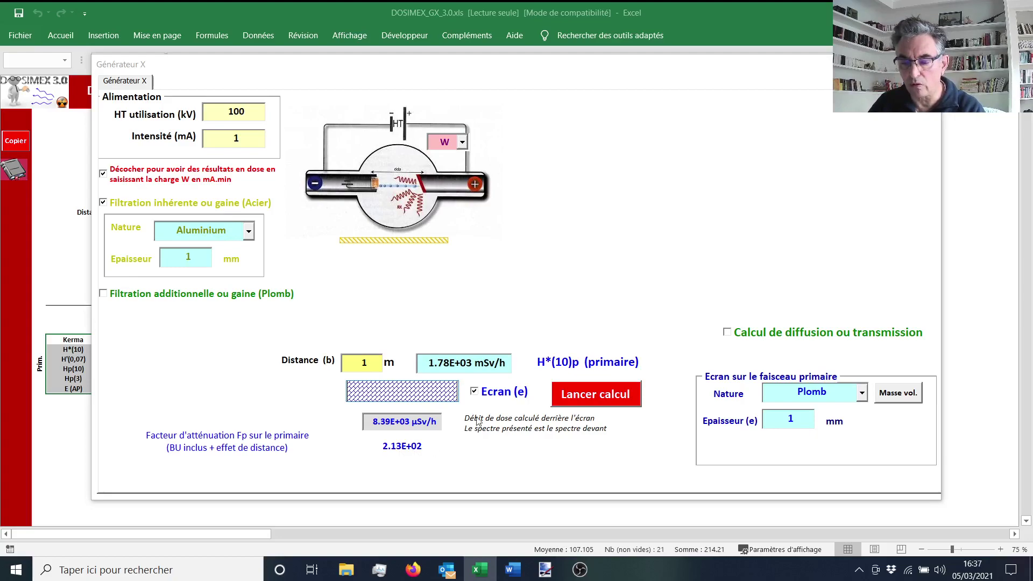
click(598, 393)
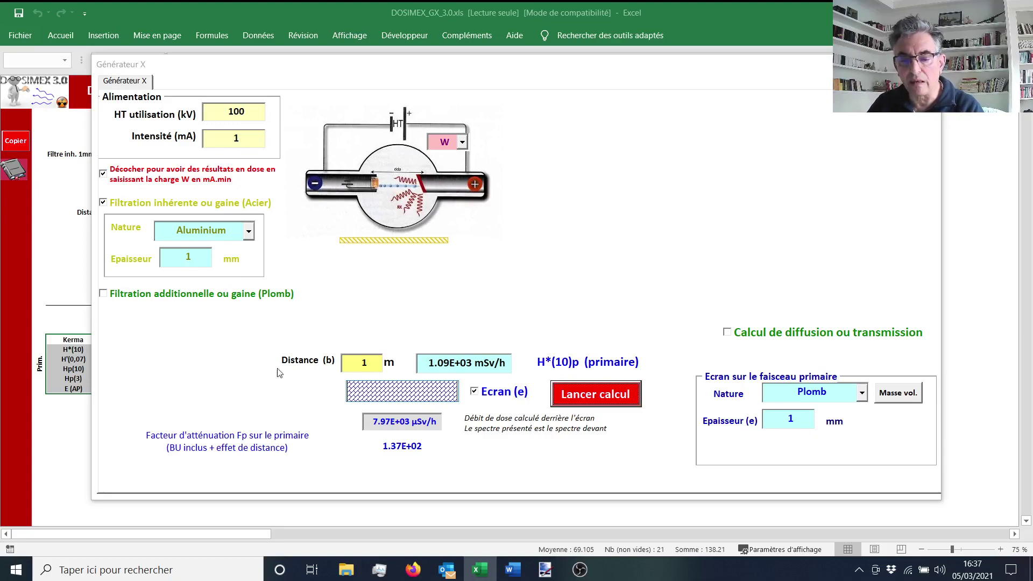
- Set the aluminium filtration thickness to 2 mm and recalculate the dose rates
double_click(198, 254)
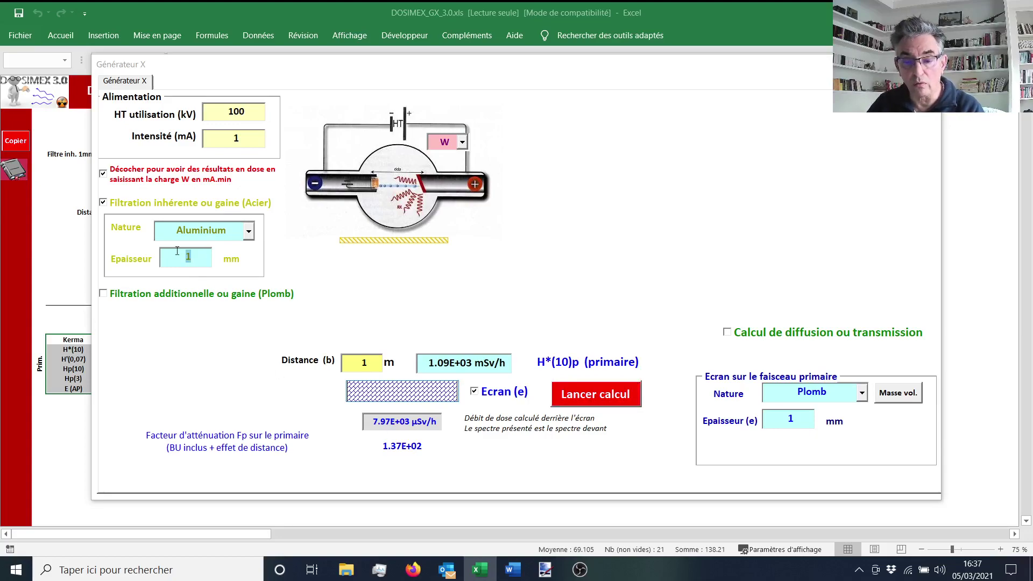
text(2)
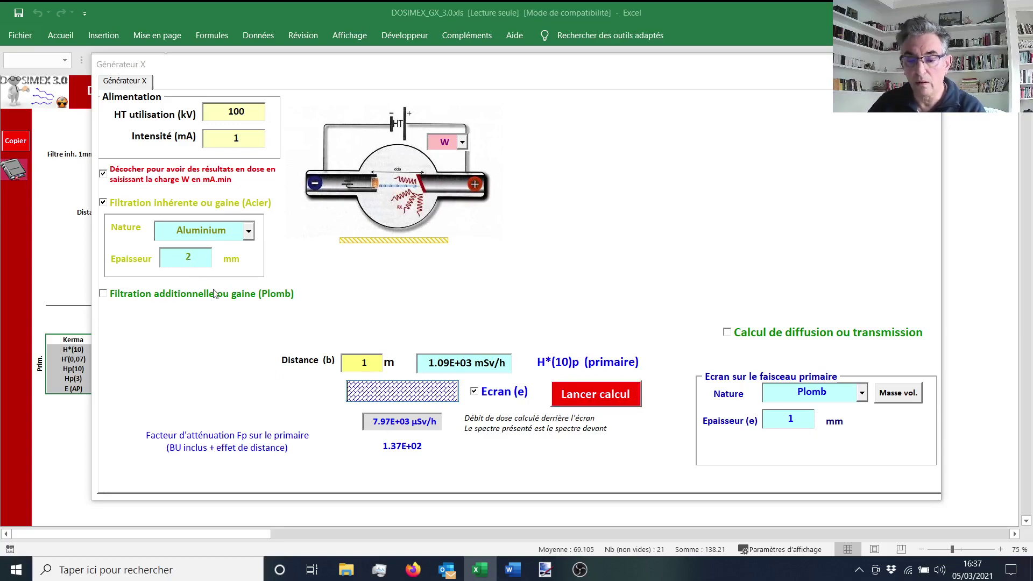
click(592, 400)
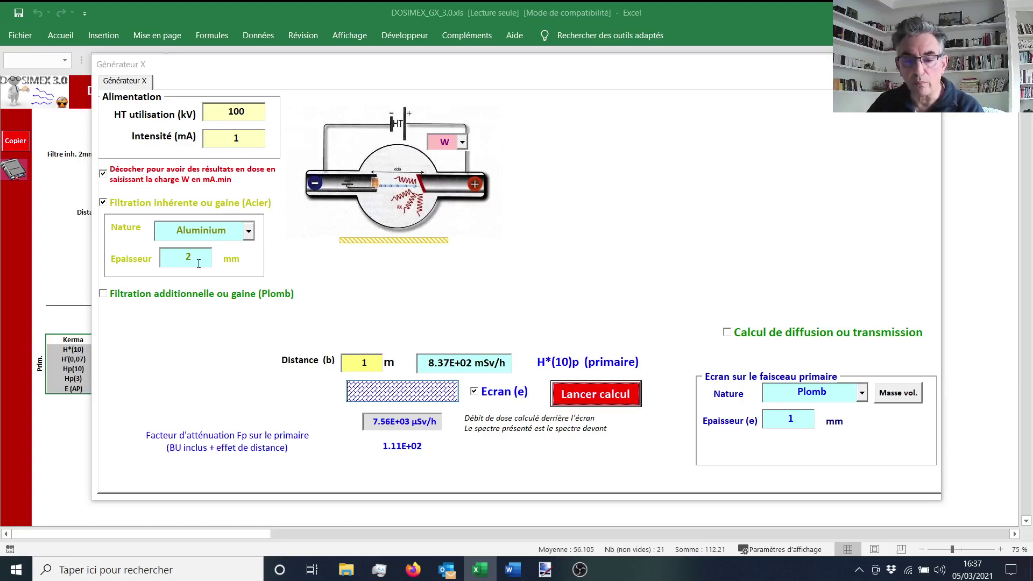
- Increase the aluminium filtration thickness to 10 mm and recalculate the dose rates
double_click(182, 256)
text(10)
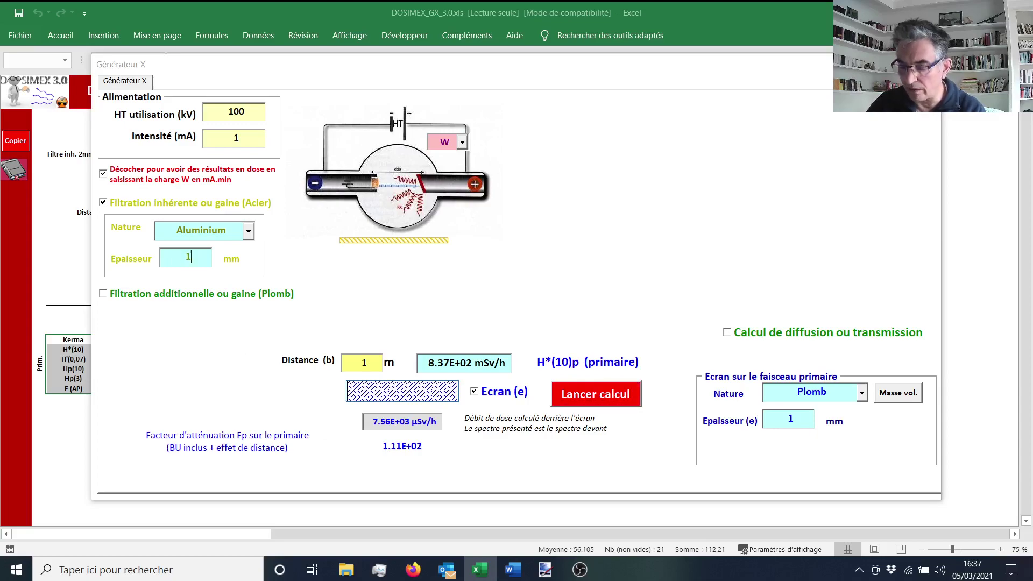
click(563, 402)
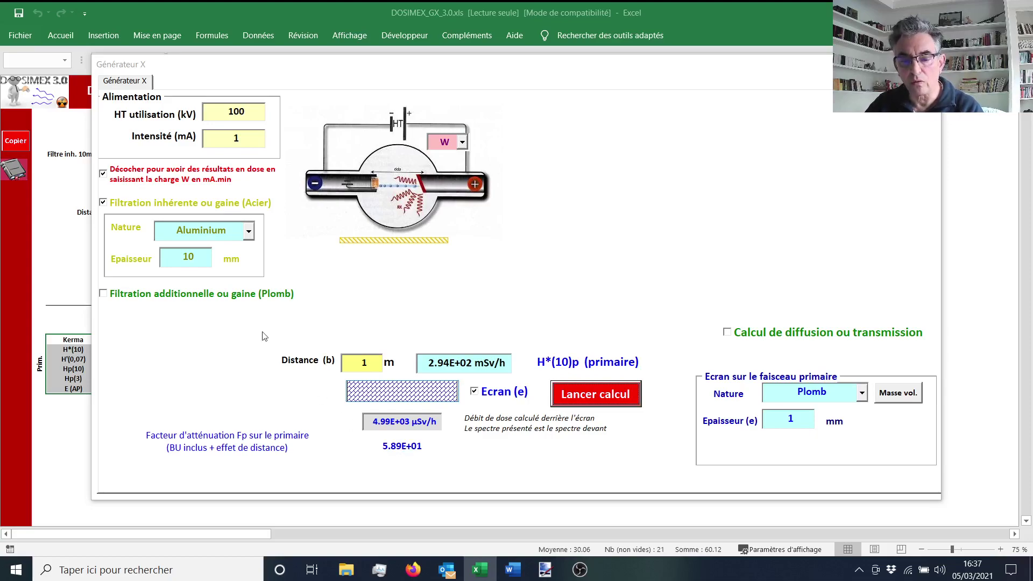
- Recalculate with the inherent filtration disabled and uncover the X spectrum chart behind the generator window
click(105, 205)
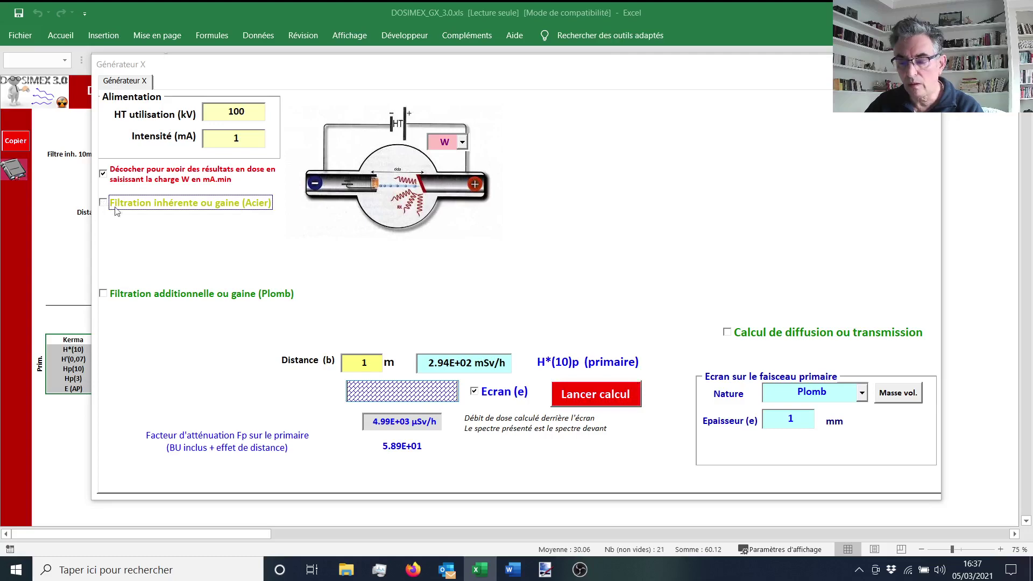
click(597, 403)
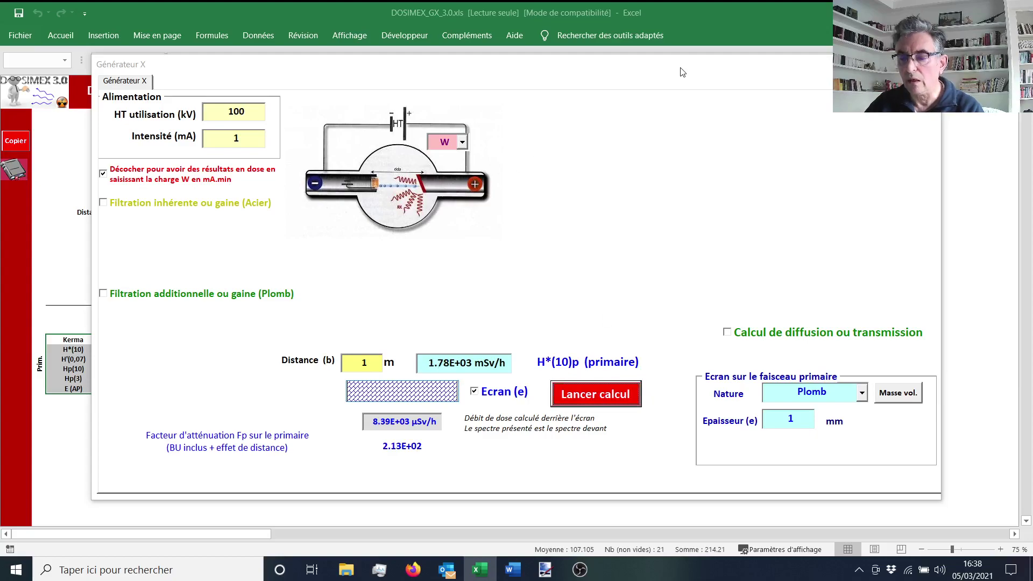
drag(682, 69, 517, 115)
drag(638, 116, 462, 128)
drag(399, 122, 359, 119)
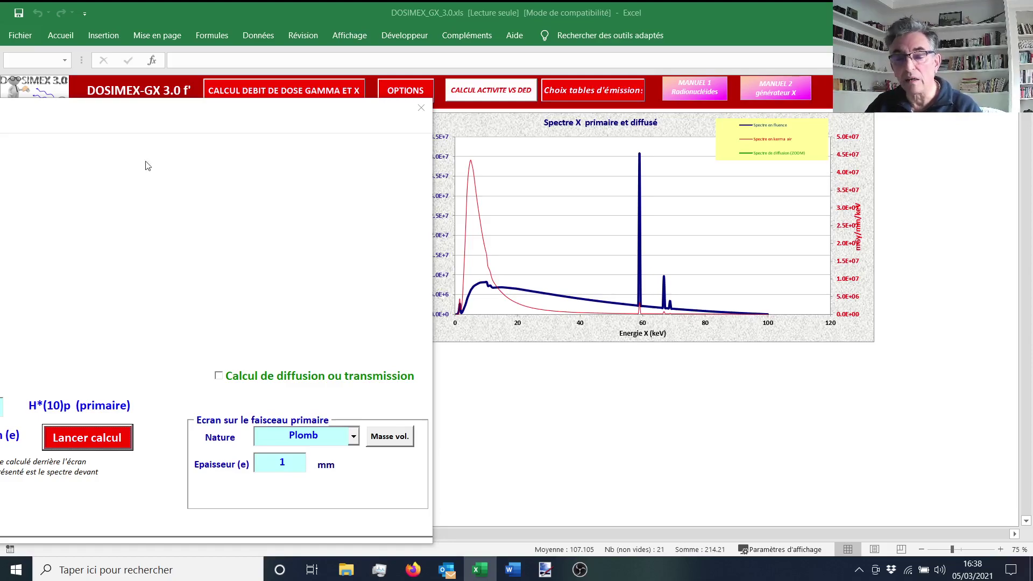
- Re-enable the aluminium inherent filtration at 1 mm and recalculate with the spectrum chart in view
drag(129, 112, 610, 81)
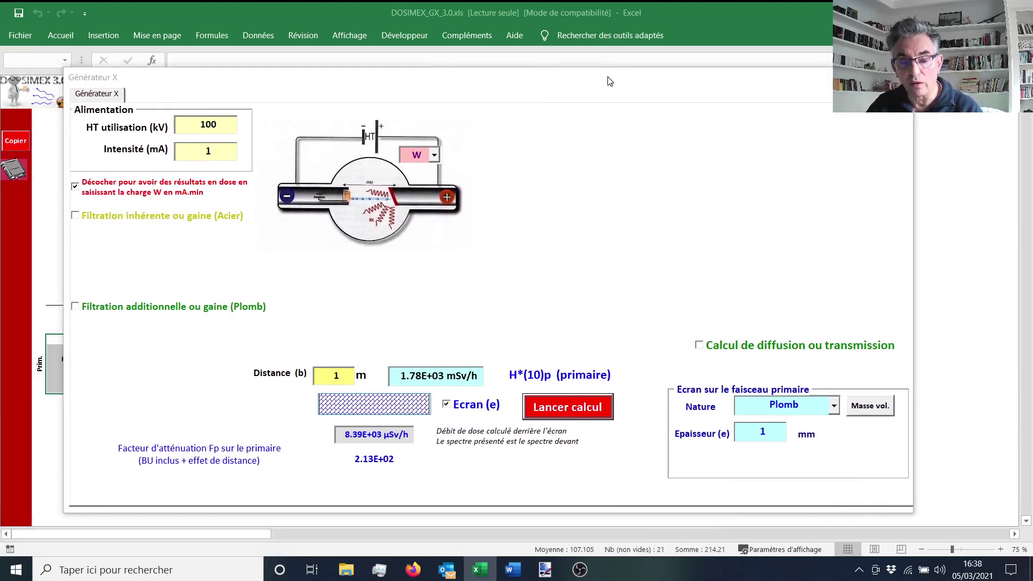
click(75, 217)
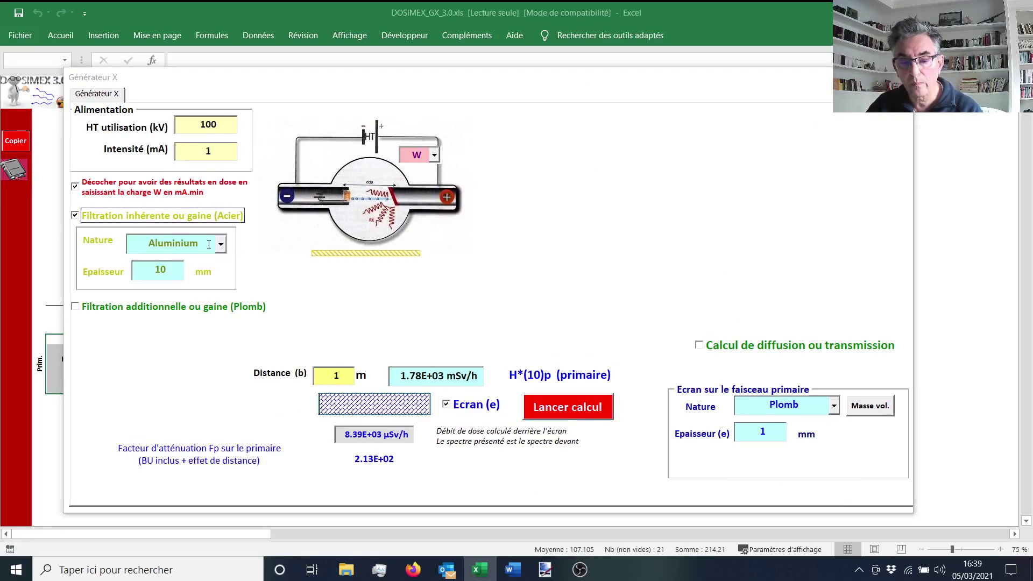
drag(169, 271, 130, 272)
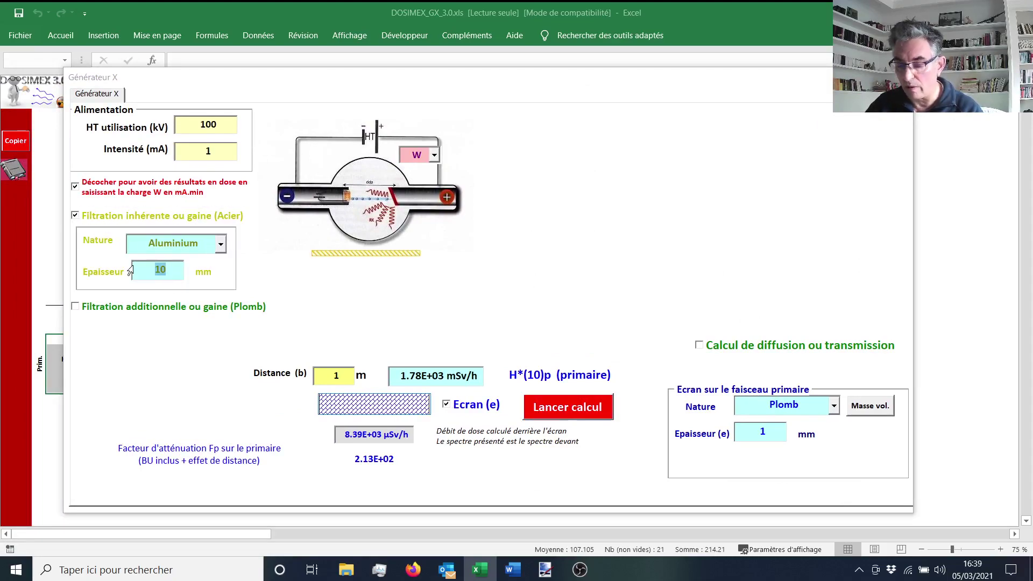
text(1)
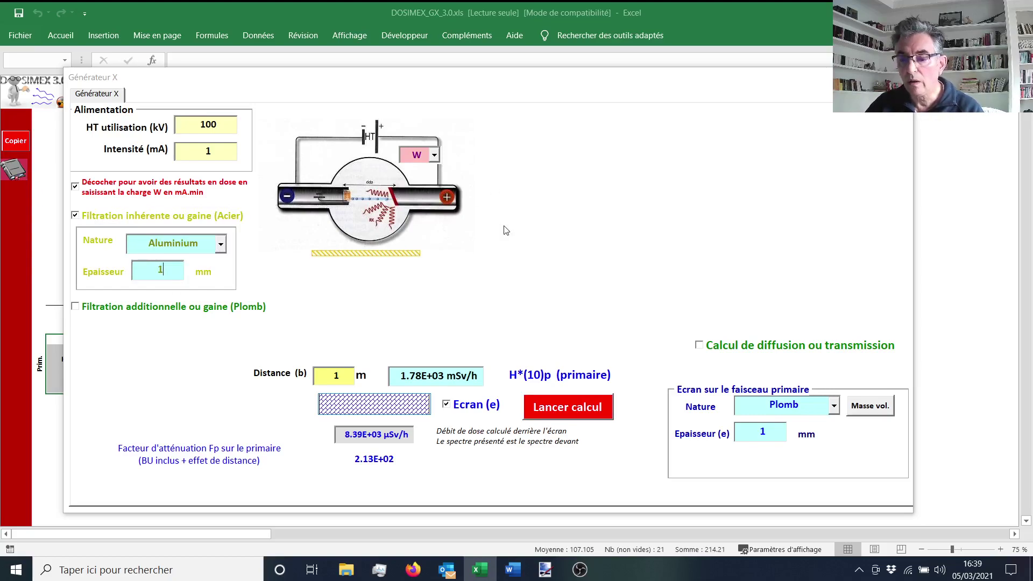
drag(666, 89, 286, 110)
click(91, 431)
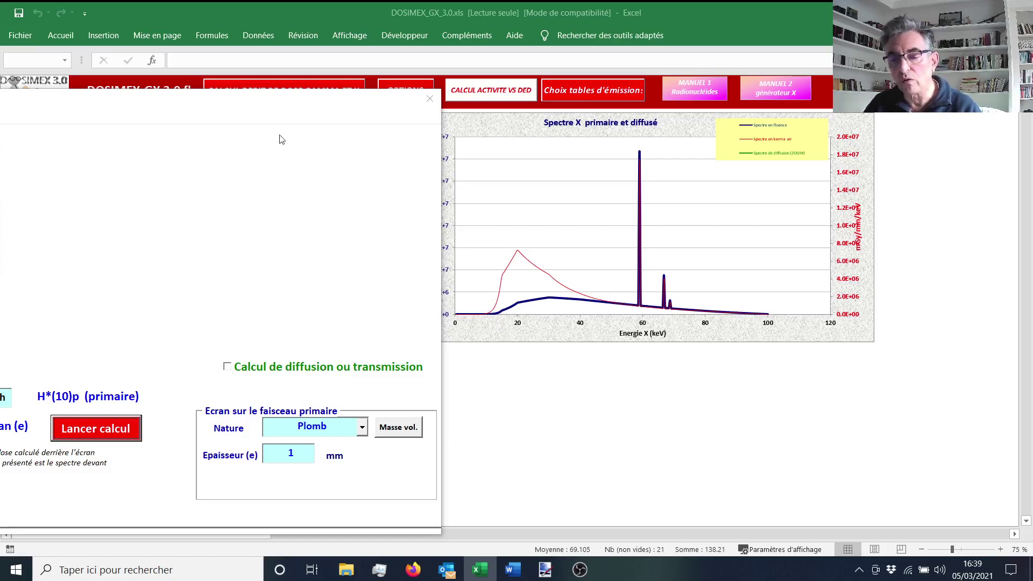
- Change the aluminium filtration thickness to 10 mm and rerun the calculation while keeping the spectrum chart visible
drag(249, 106, 520, 94)
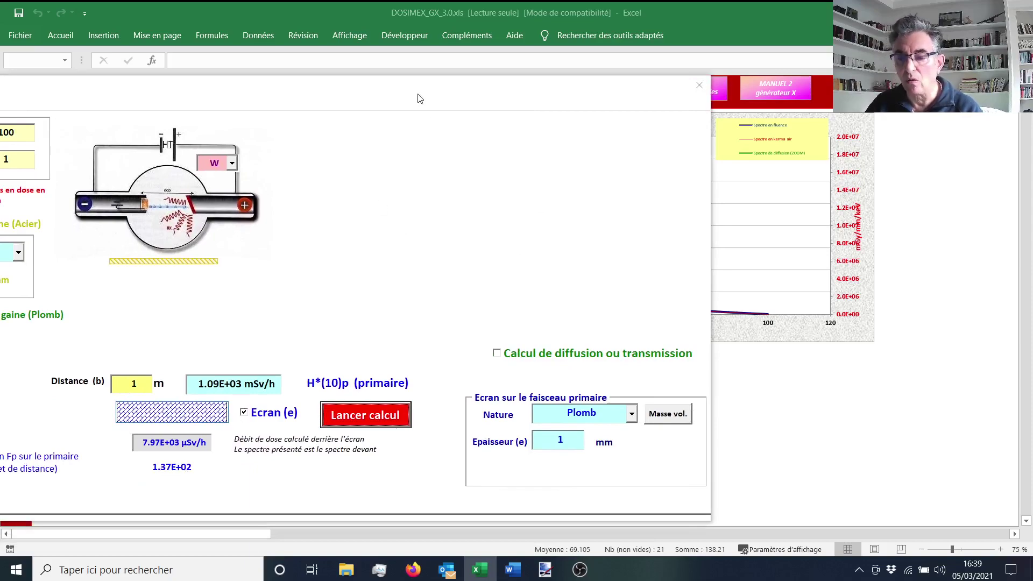
drag(417, 94, 606, 71)
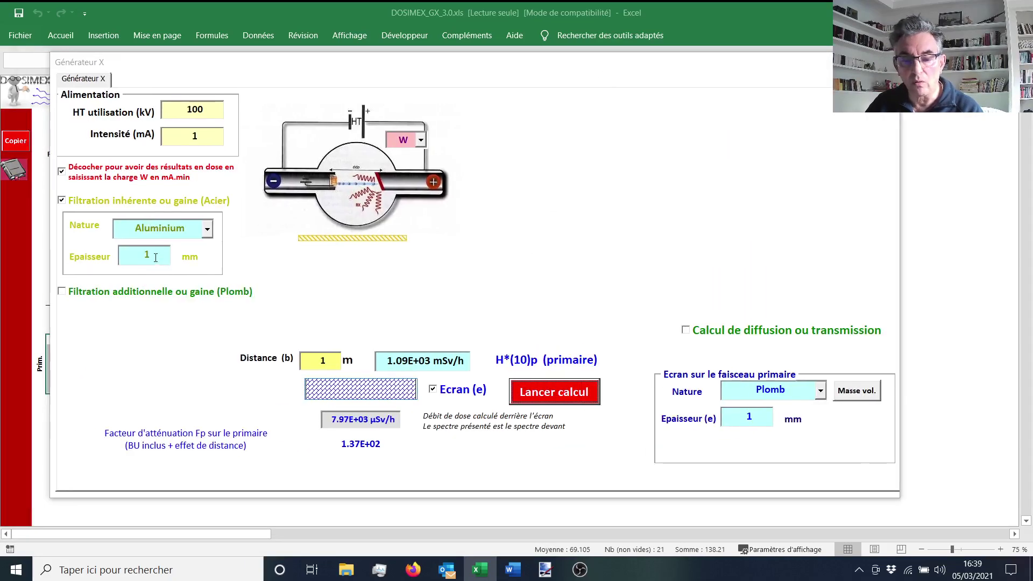
drag(156, 258, 139, 259)
text(10)
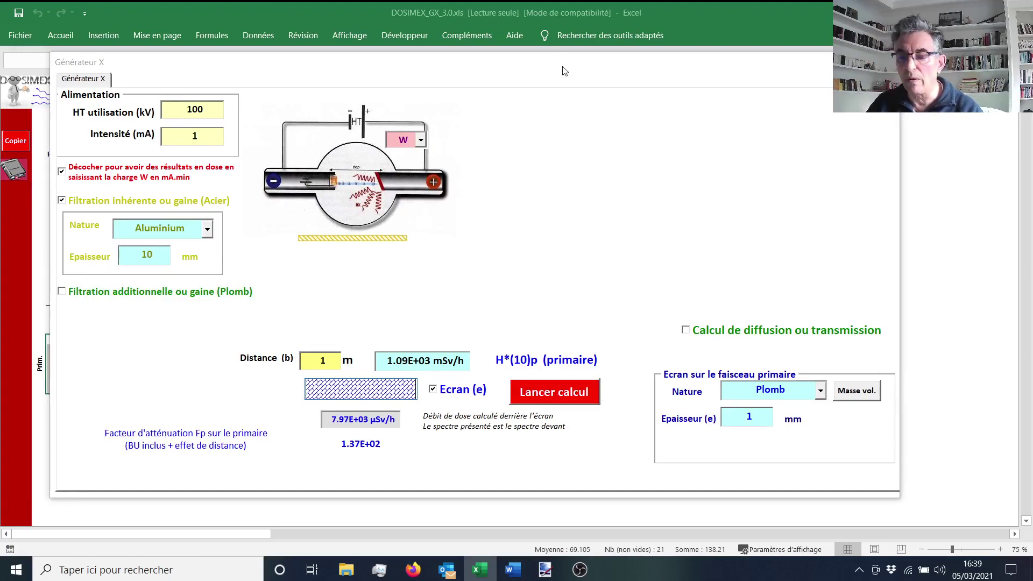
drag(563, 66, 224, 85)
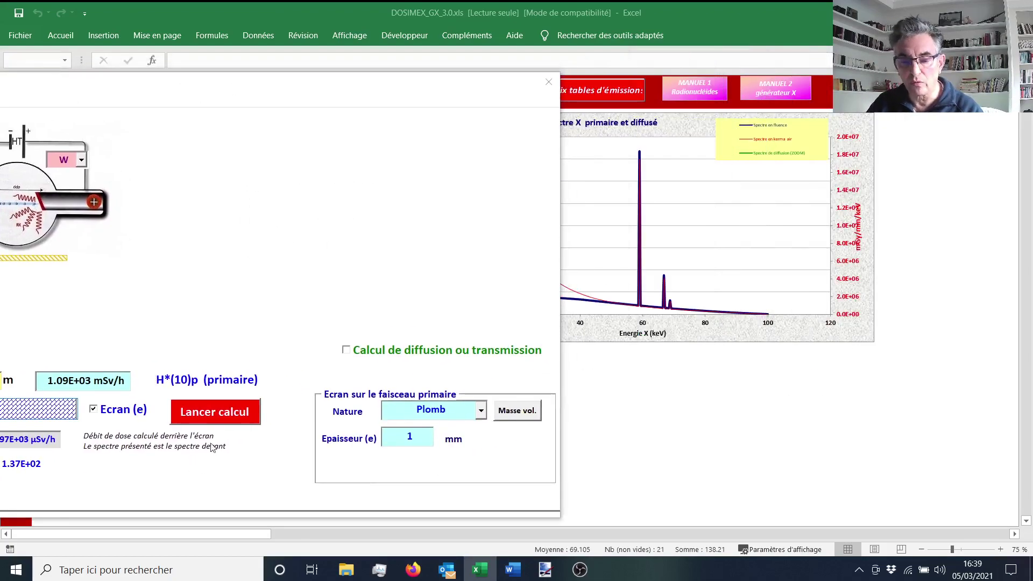
drag(285, 92, 180, 74)
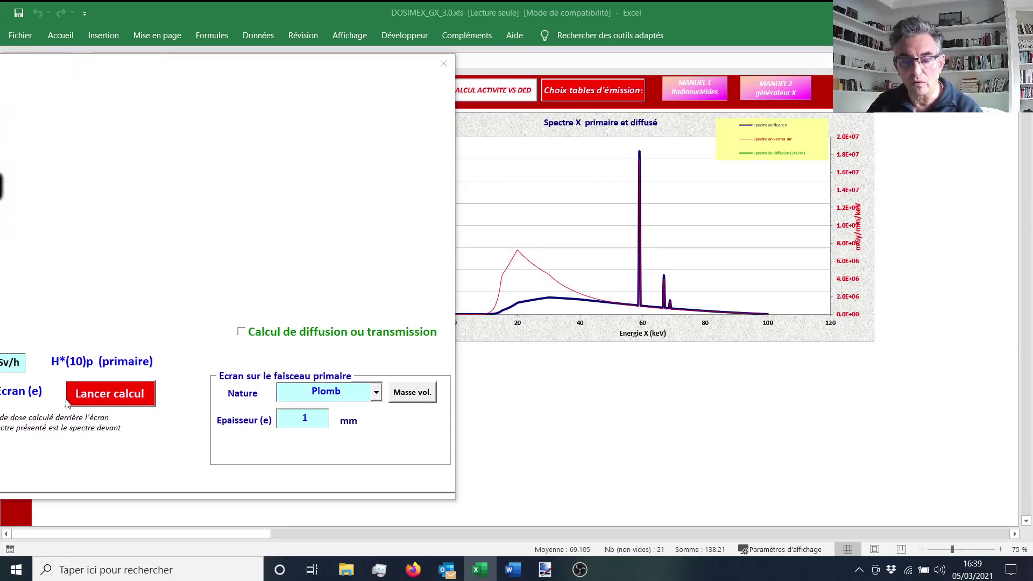
click(85, 397)
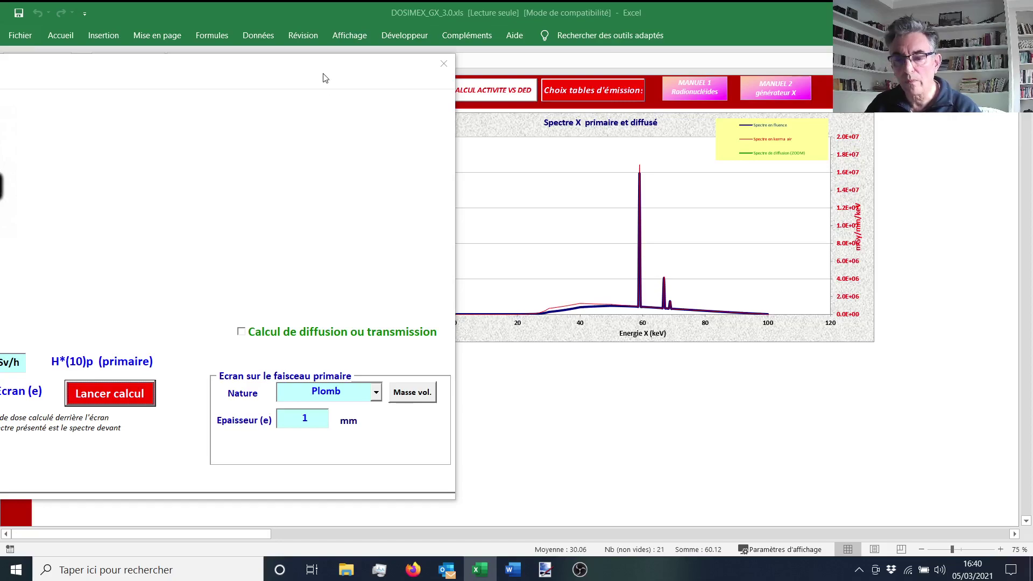
- Bring the filtration settings back into view and set the aluminium thickness to 1 mm
drag(323, 76, 645, 80)
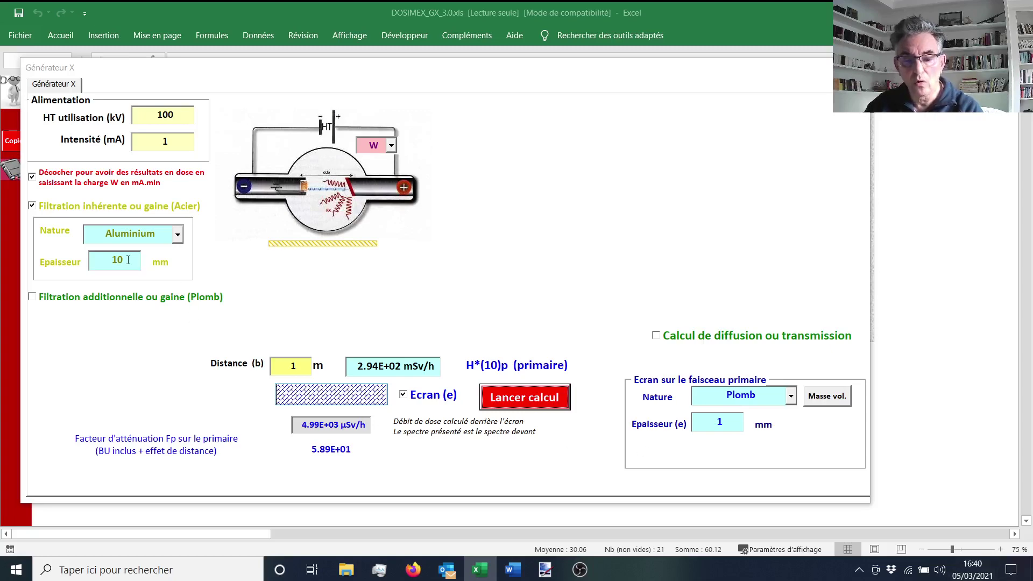
drag(128, 260, 92, 261)
text(1)
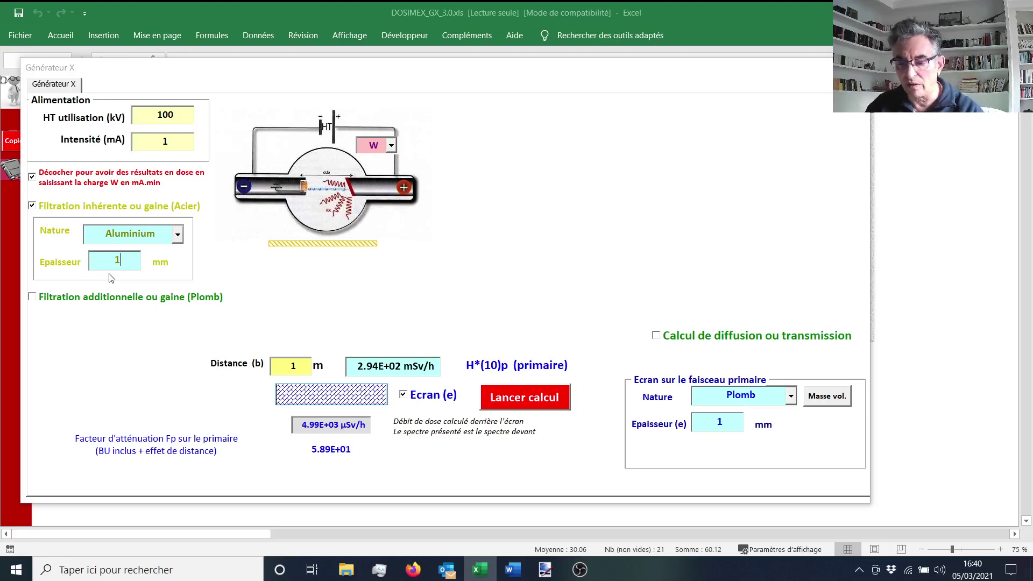
- Run the calculation with the 1 mm aluminium filtration at 100 kV and again with the operating voltage set to 90 kV
click(533, 397)
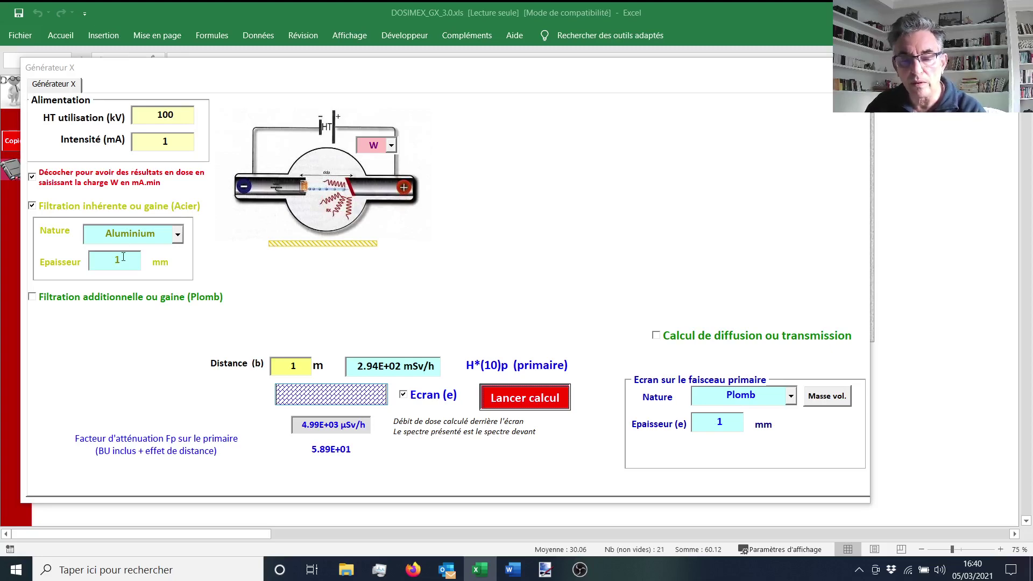
click(123, 257)
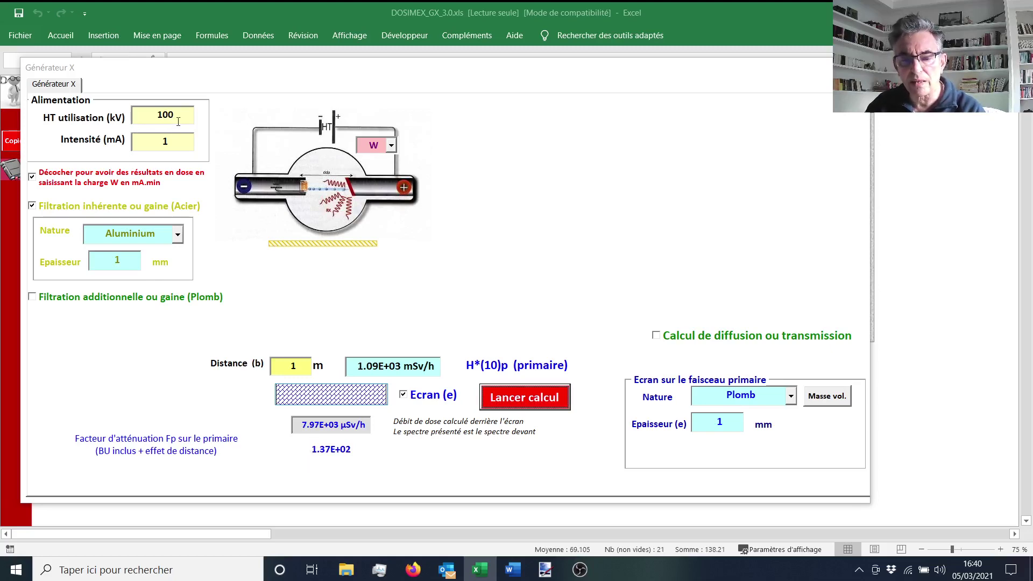
drag(174, 114, 140, 115)
text(90)
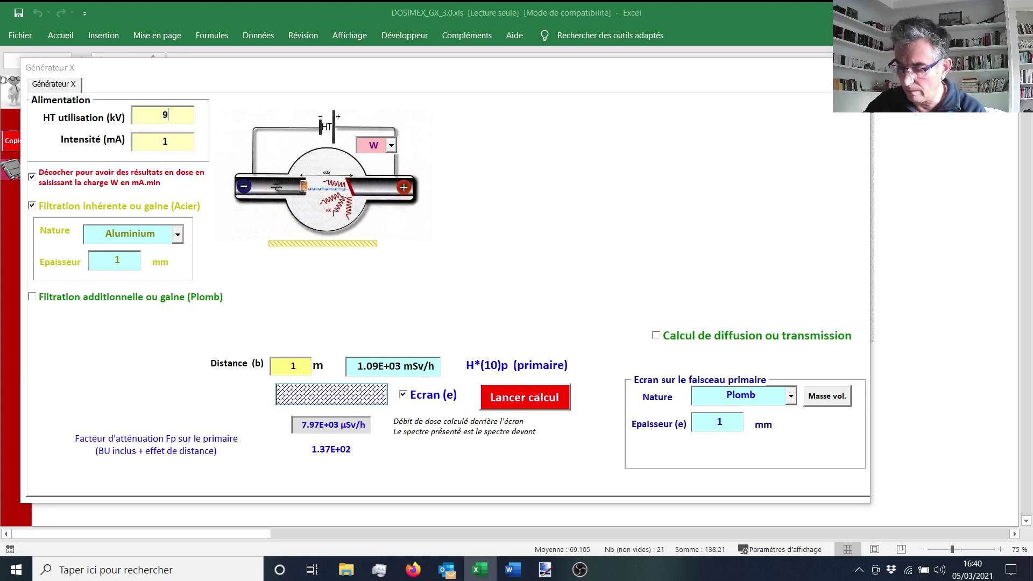
click(540, 398)
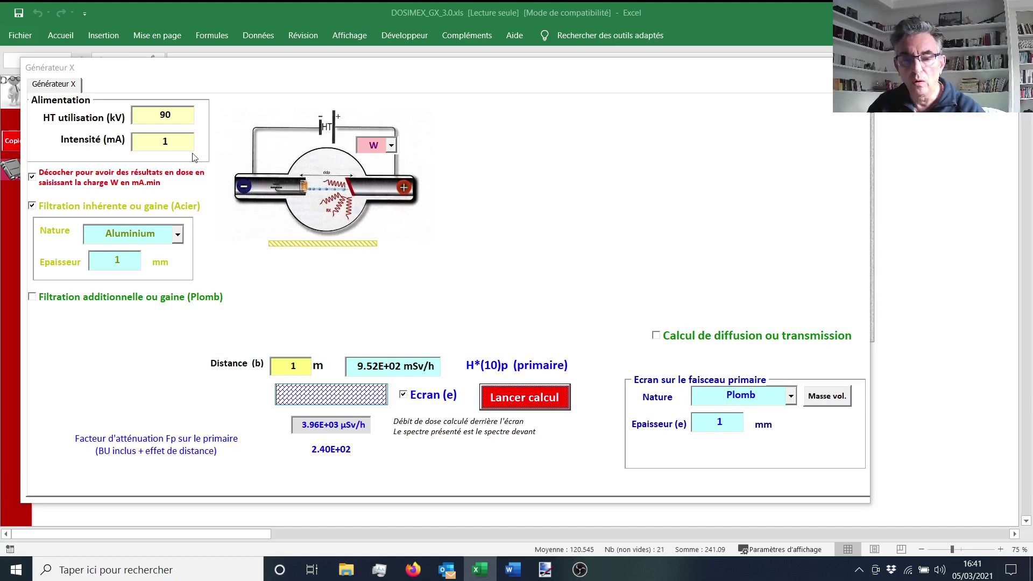
- Rerun the calculation with the operating voltage set to 80 kV and again with it set to 70 kV
double_click(185, 118)
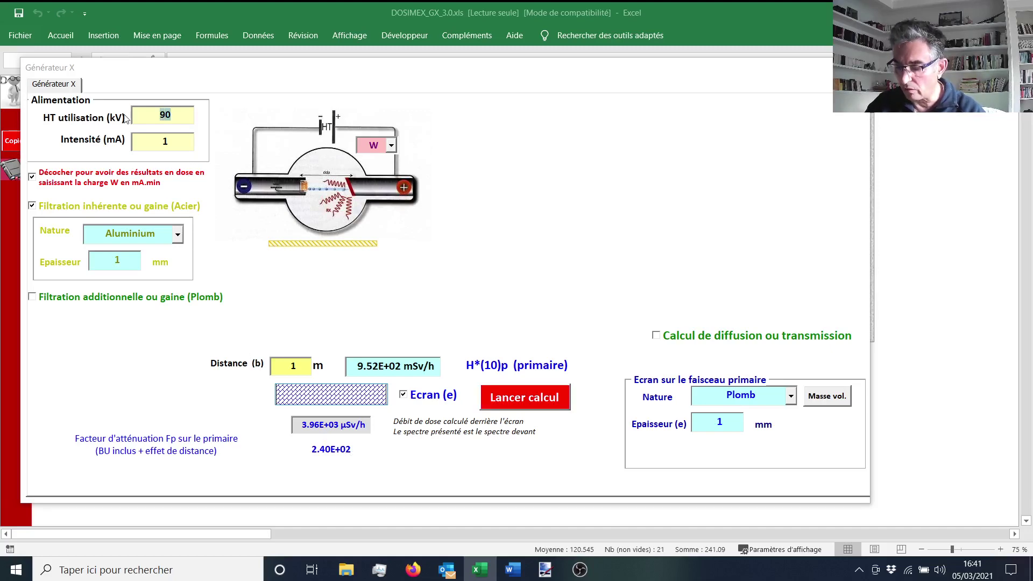
text(80)
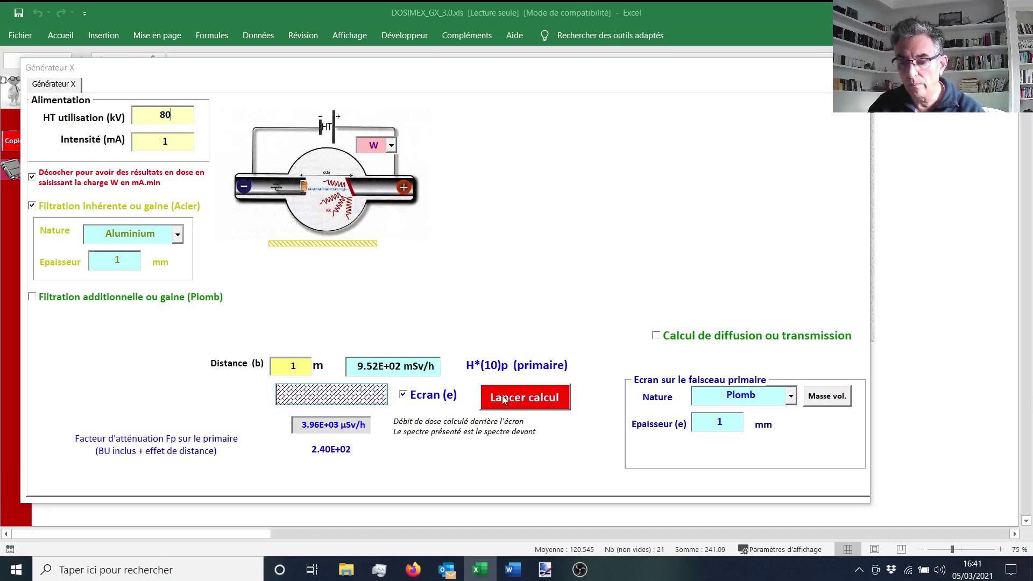
click(503, 398)
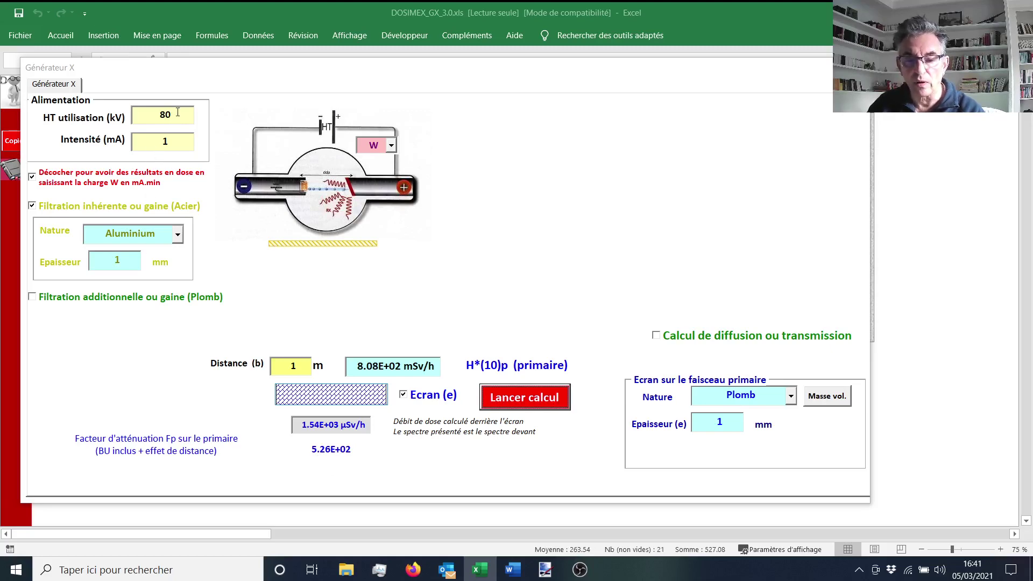
drag(178, 113, 144, 117)
text(70)
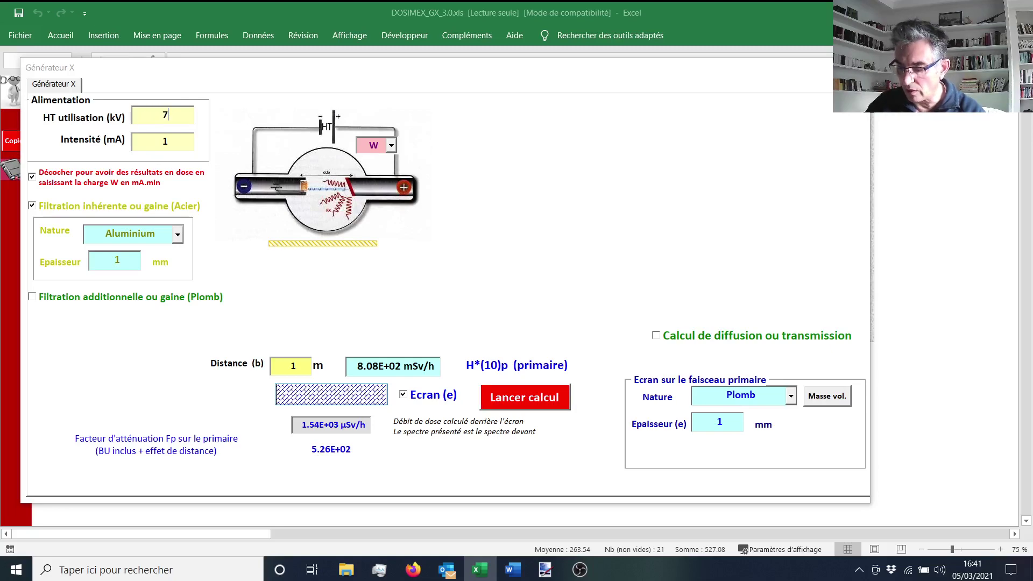
click(518, 401)
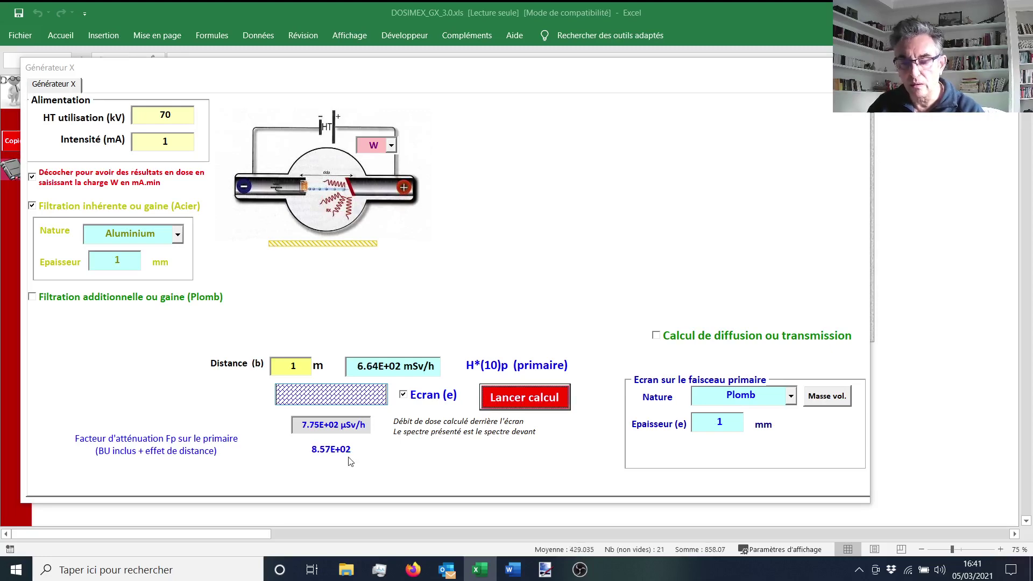
- Lower the generator's operating voltage to 60 kV and recalculate the dose rates behind the lead screen
click(179, 114)
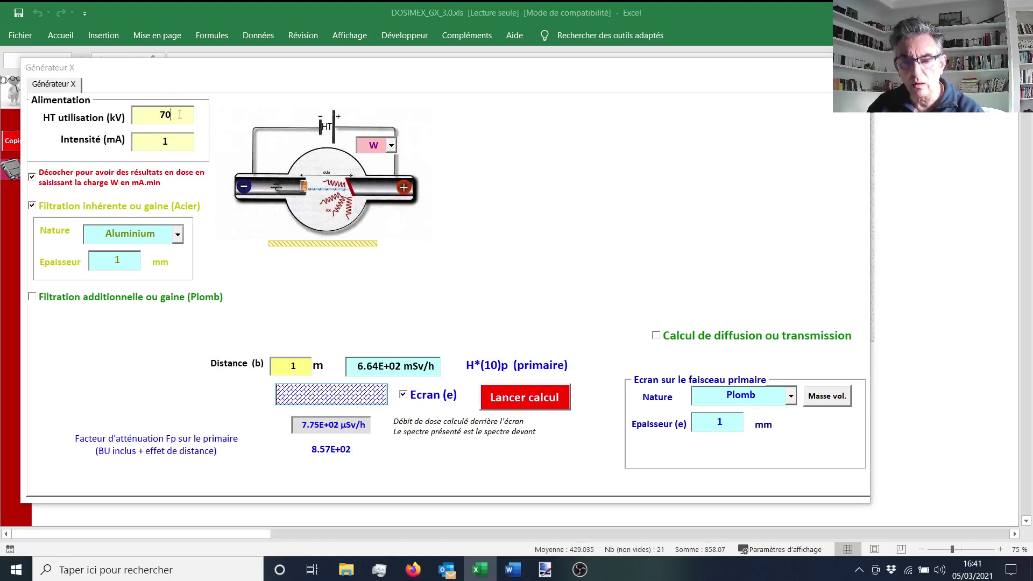
drag(179, 114, 156, 114)
text(60)
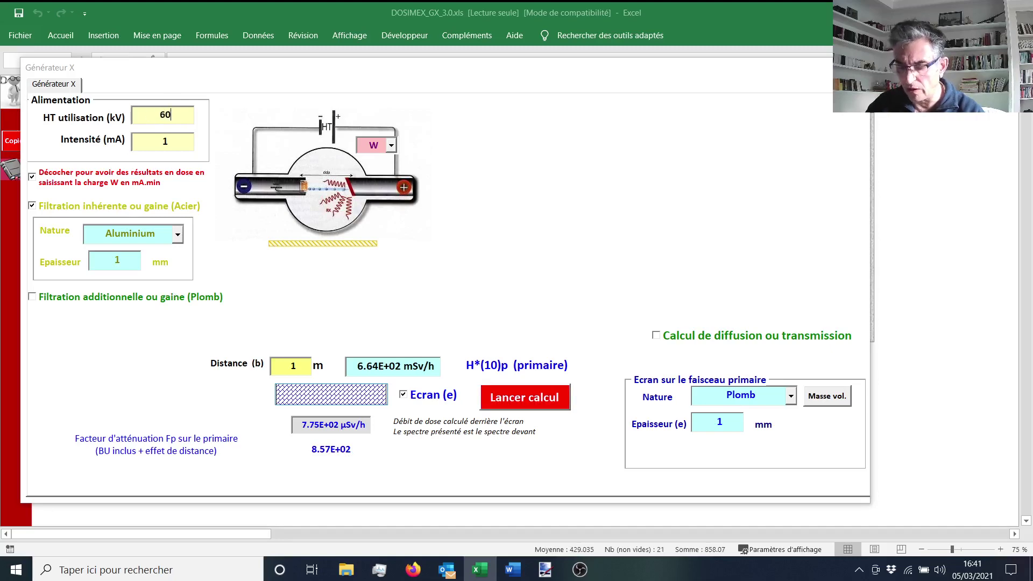
click(525, 401)
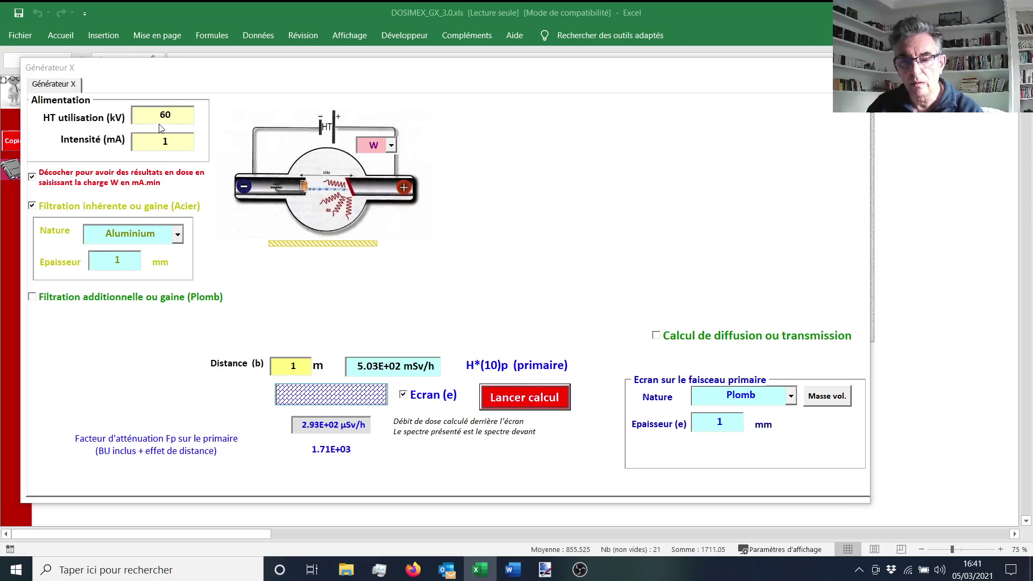
- Set the generator's operating voltage to 50 kV and recalculate the dose rates and attenuation factor
click(174, 116)
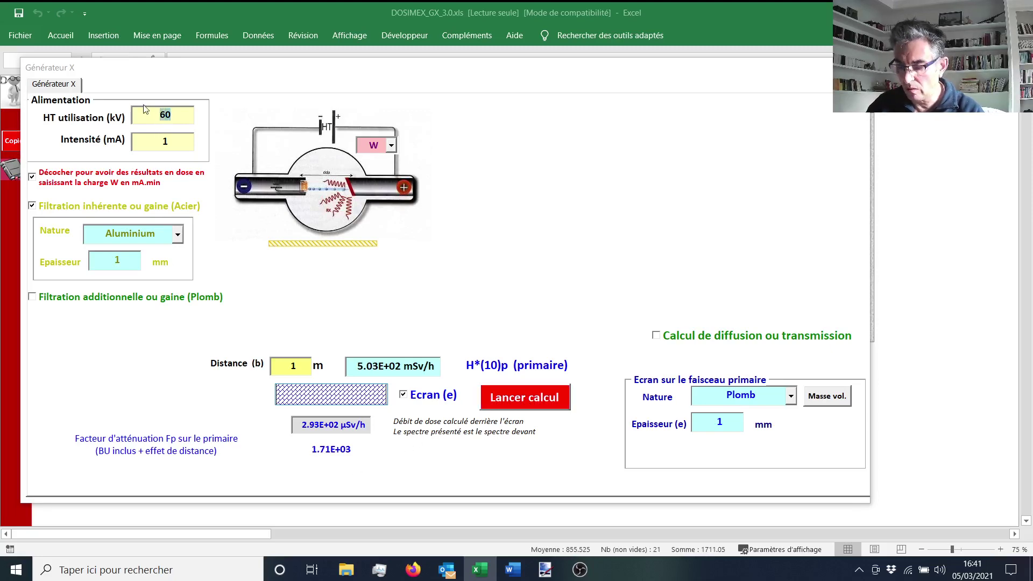
key(BackSpace)
key(BackSpace)
text(50)
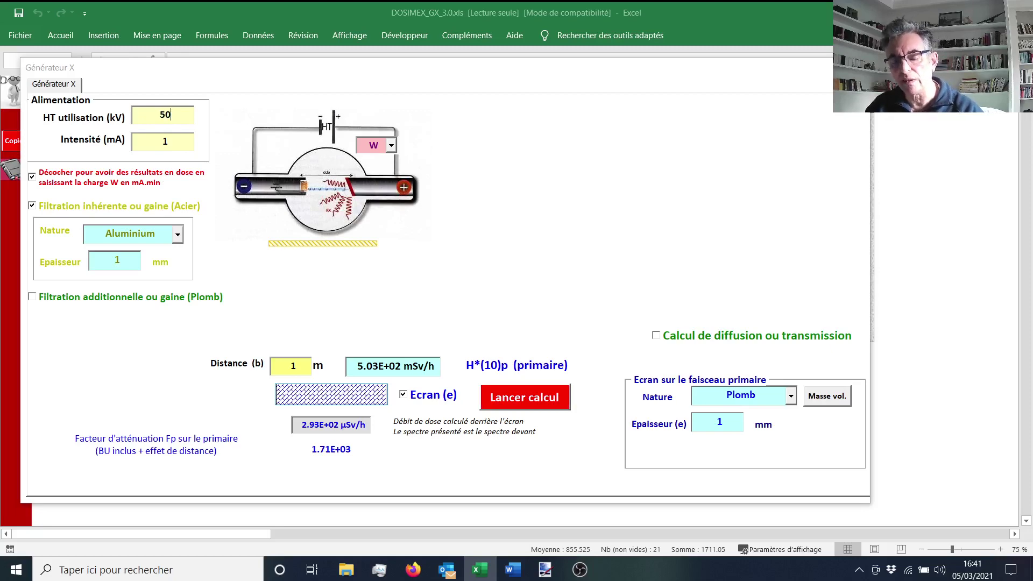
click(521, 401)
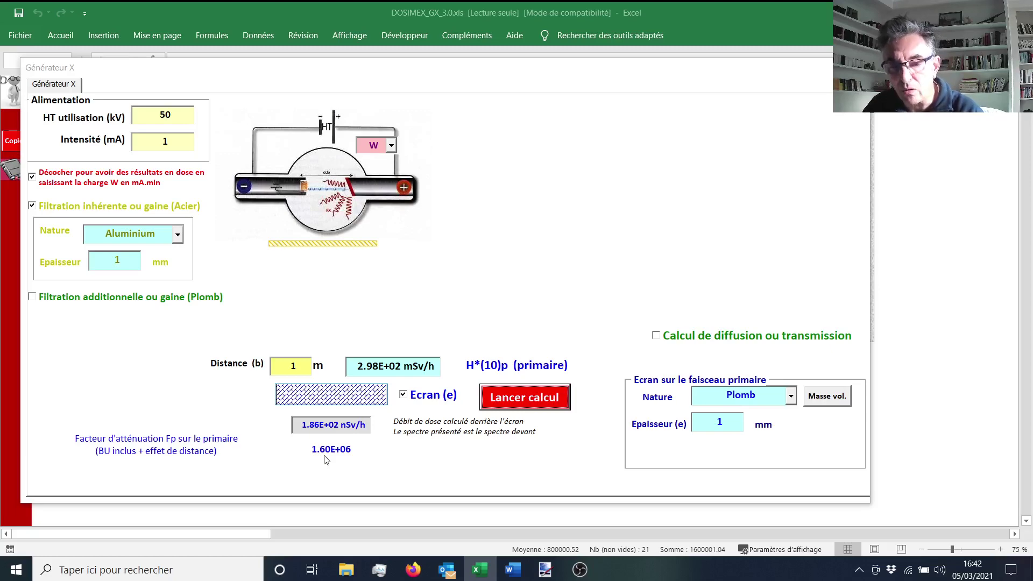
- Change the operating voltage to 45 kV and rerun the calculation with the same filtration and lead screen
click(168, 112)
drag(167, 112, 153, 116)
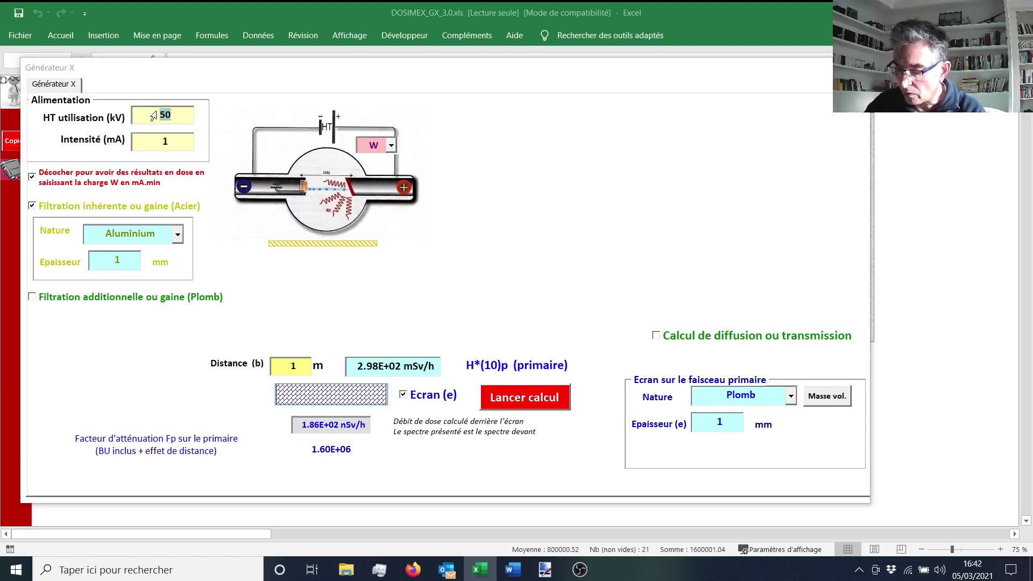
text(45)
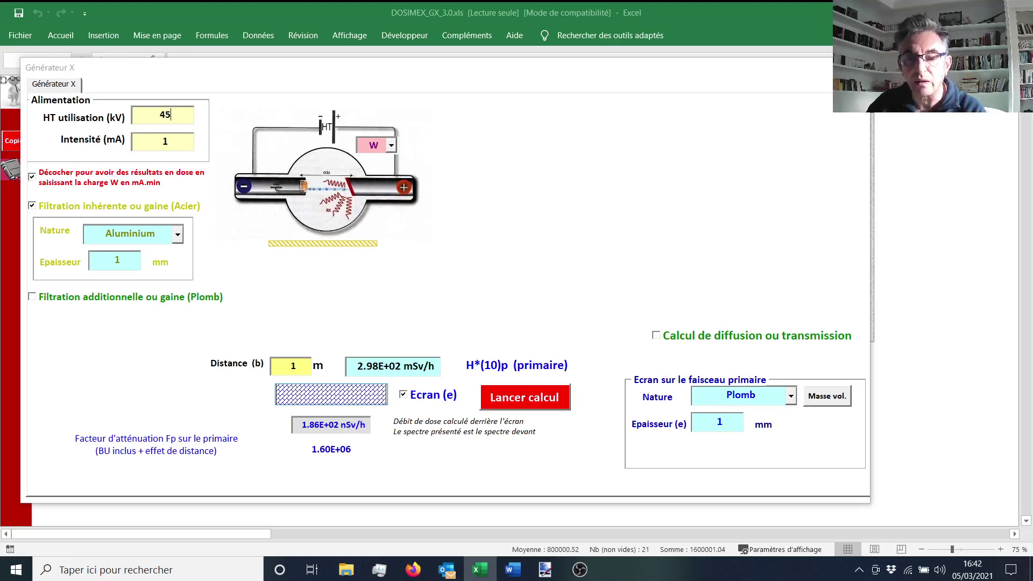
click(545, 400)
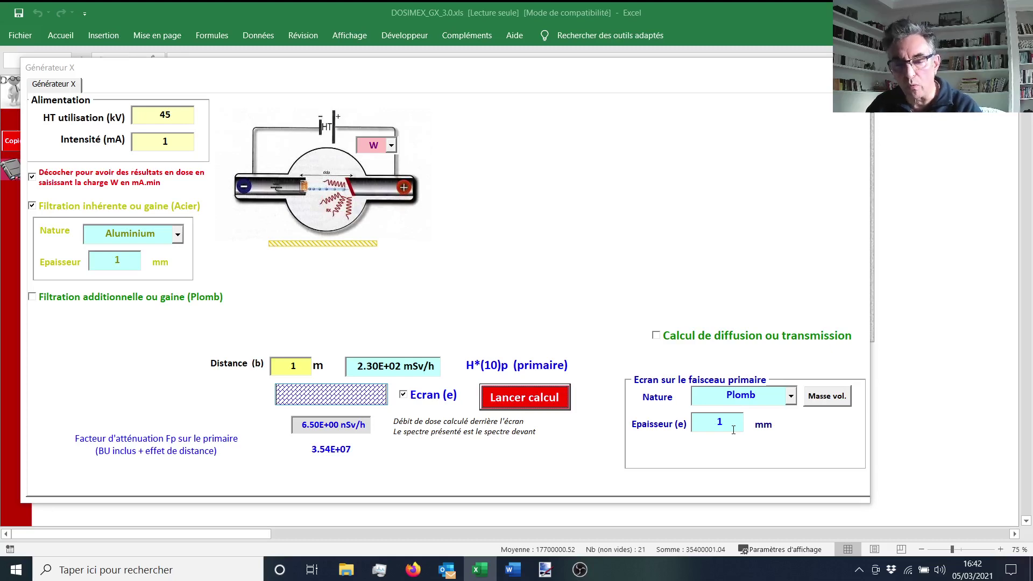
- Set the operating voltage back to 100 kV and enable the scatter or transmission calculation
drag(173, 115, 161, 114)
text(100)
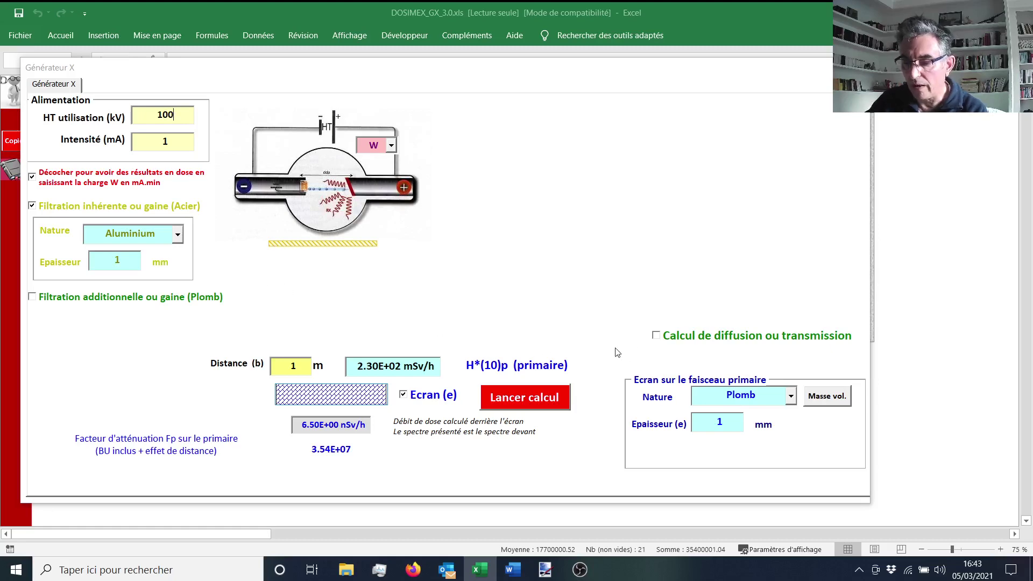
click(658, 338)
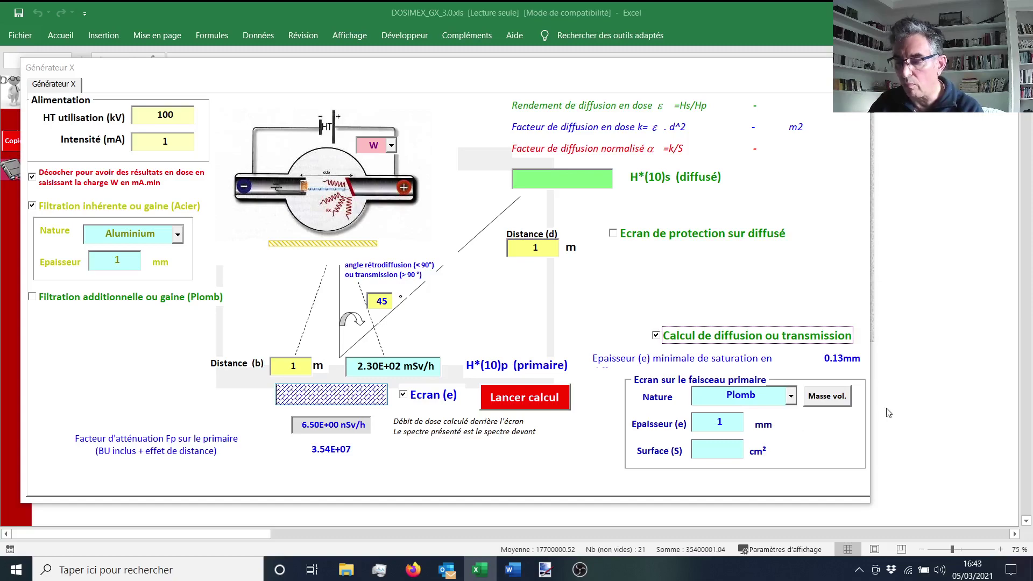
- Define the primary beam screen as water (Eau), 200 mm thick, with a surface area of 100 cm²
click(792, 399)
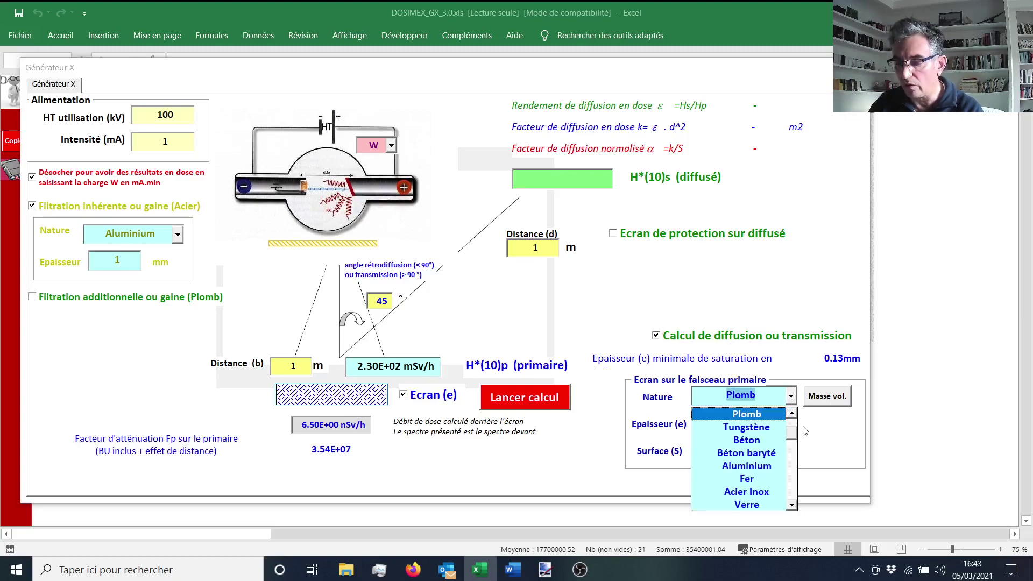
drag(794, 436, 792, 427)
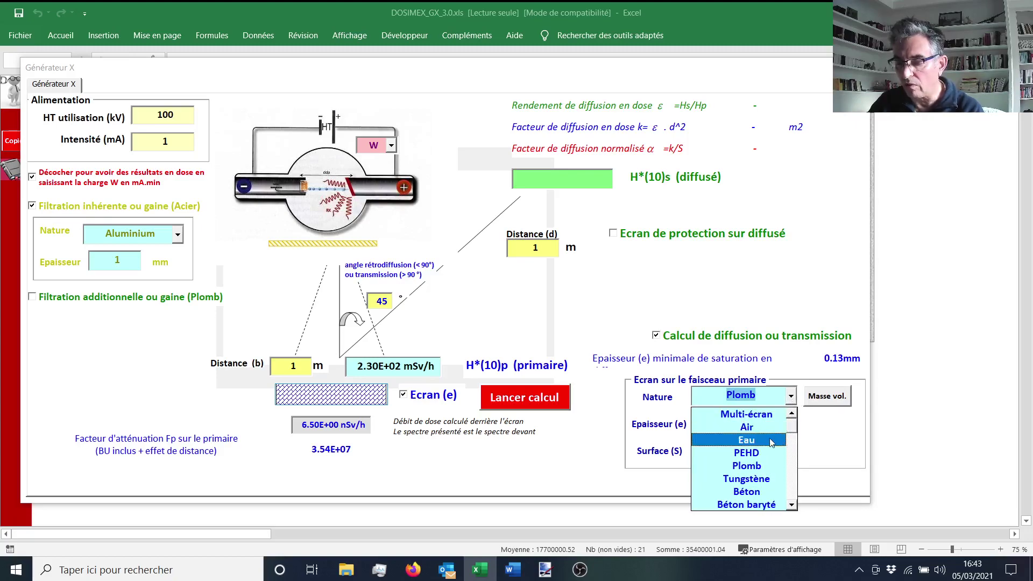
click(773, 440)
click(726, 426)
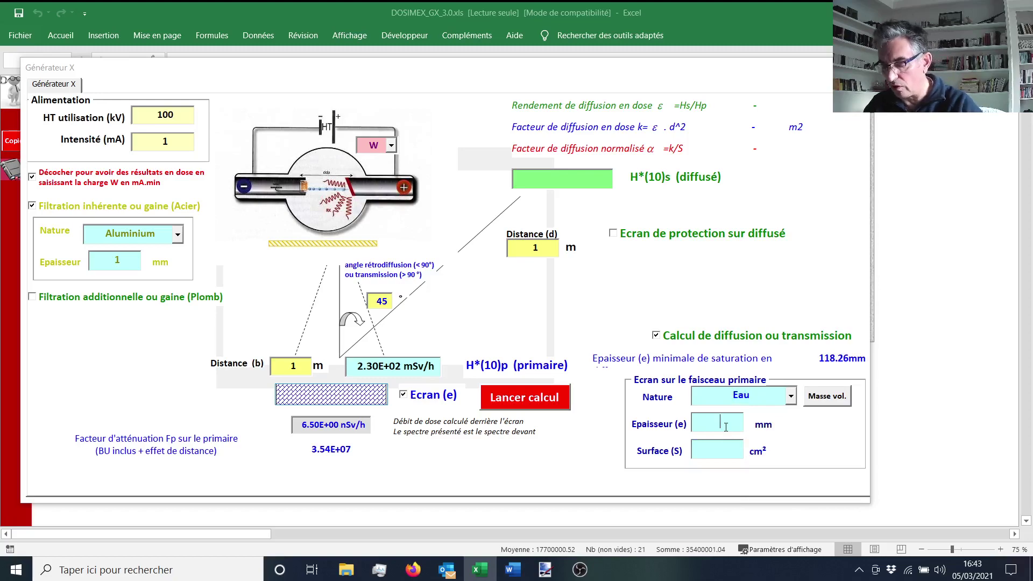
text(200)
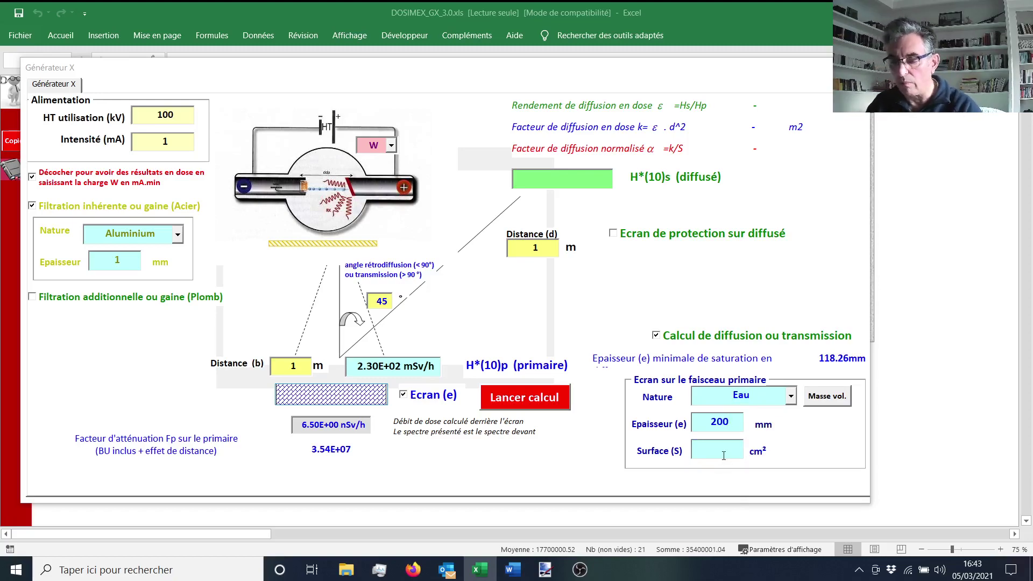
click(723, 455)
text(100)
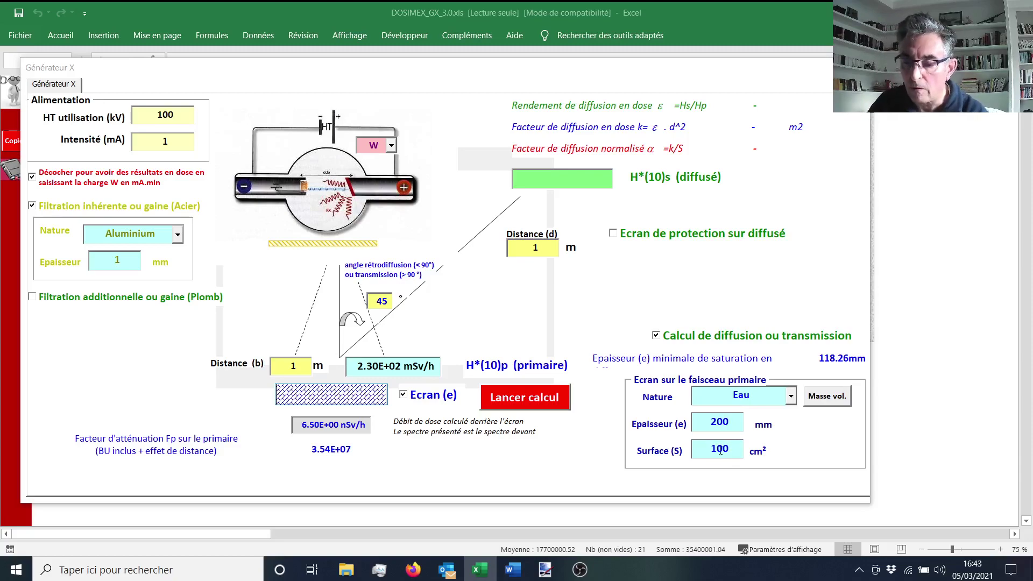
- Enable the protective screen on the scattered beam and define it as lead (Plomb), 1 mm thick
click(619, 241)
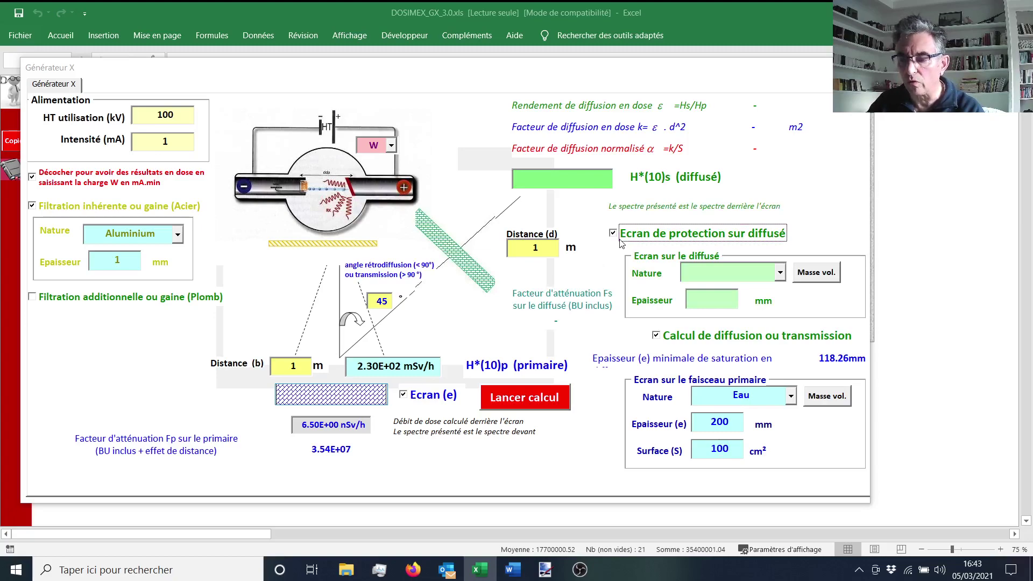
click(780, 273)
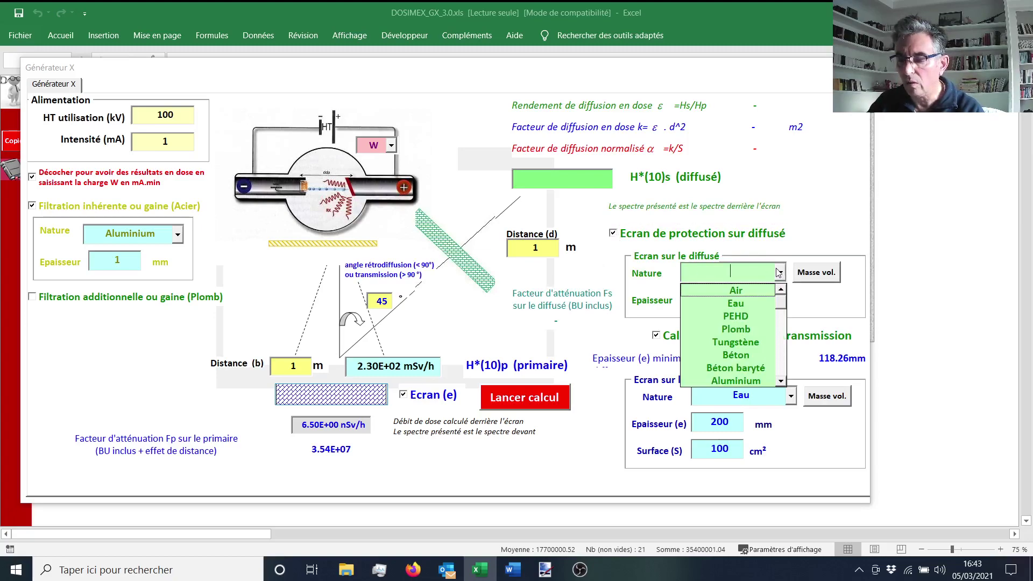
click(759, 329)
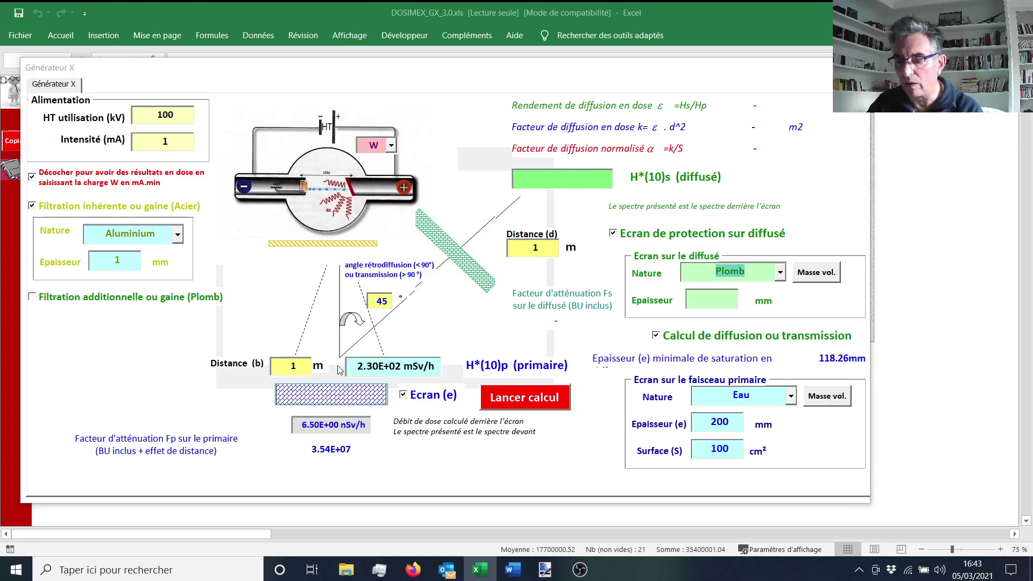
click(731, 295)
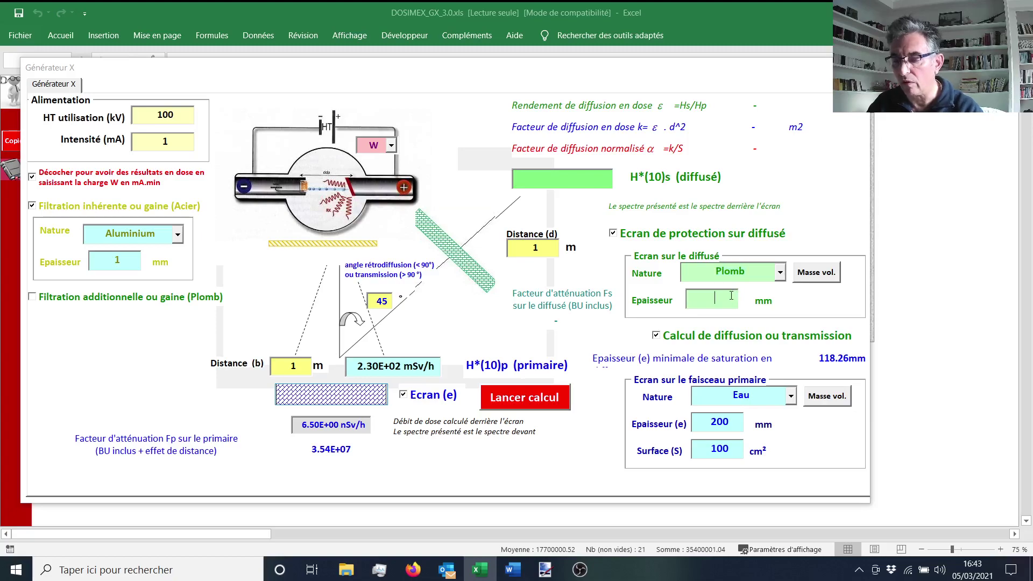
text(1)
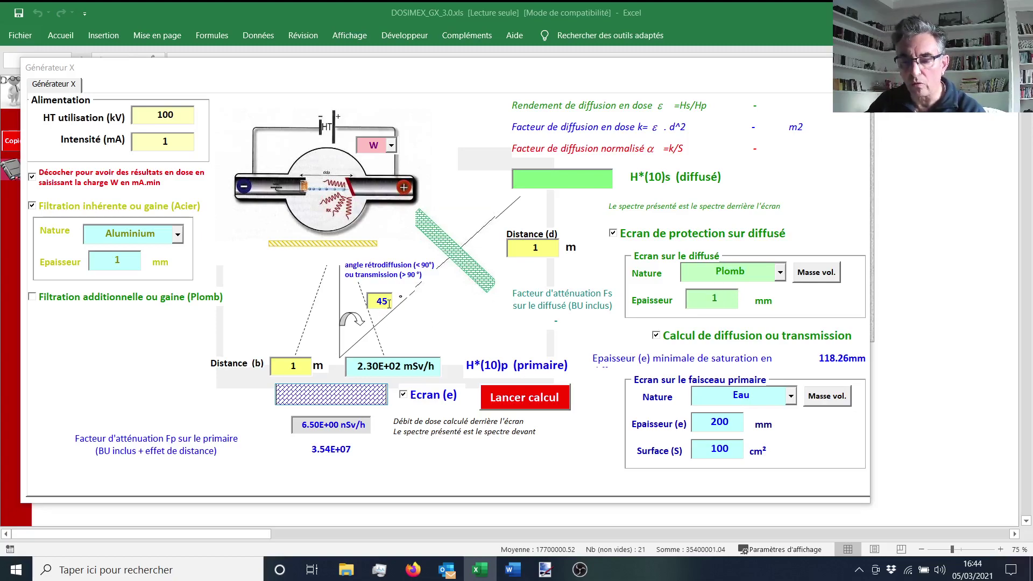
- Set the backscatter angle to 20° and run the scatter calculation
drag(388, 304, 373, 305)
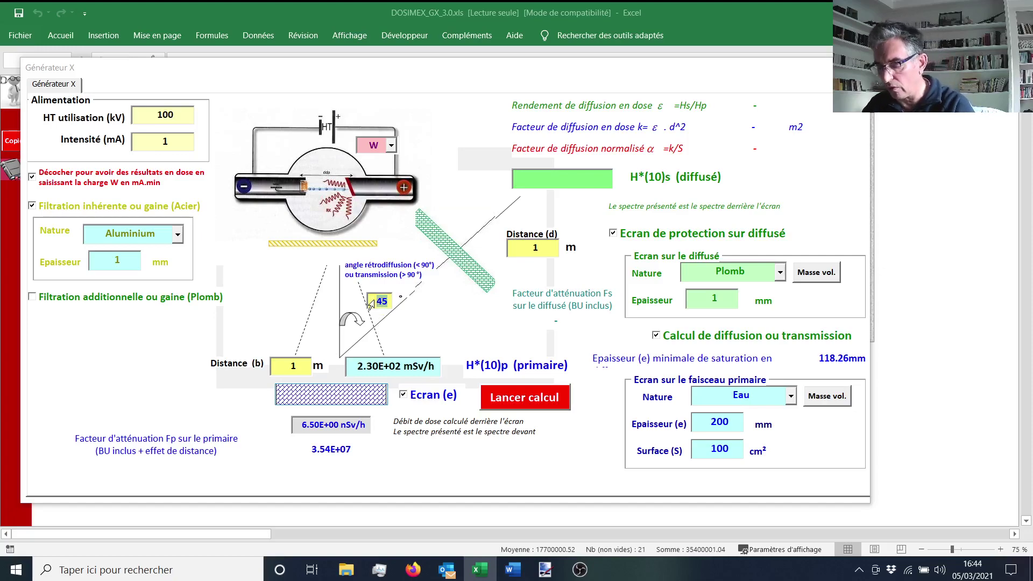
text(20)
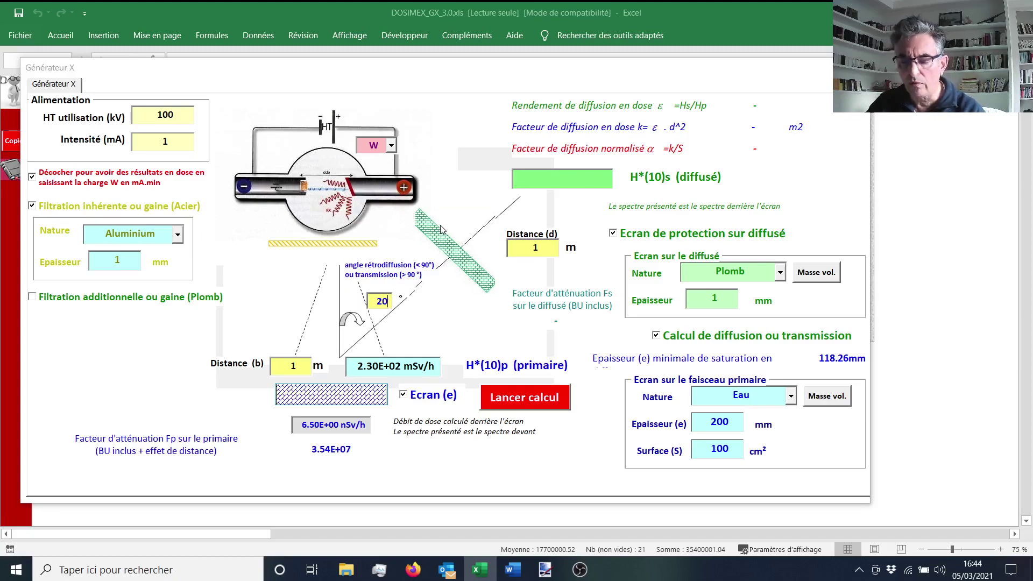
click(521, 399)
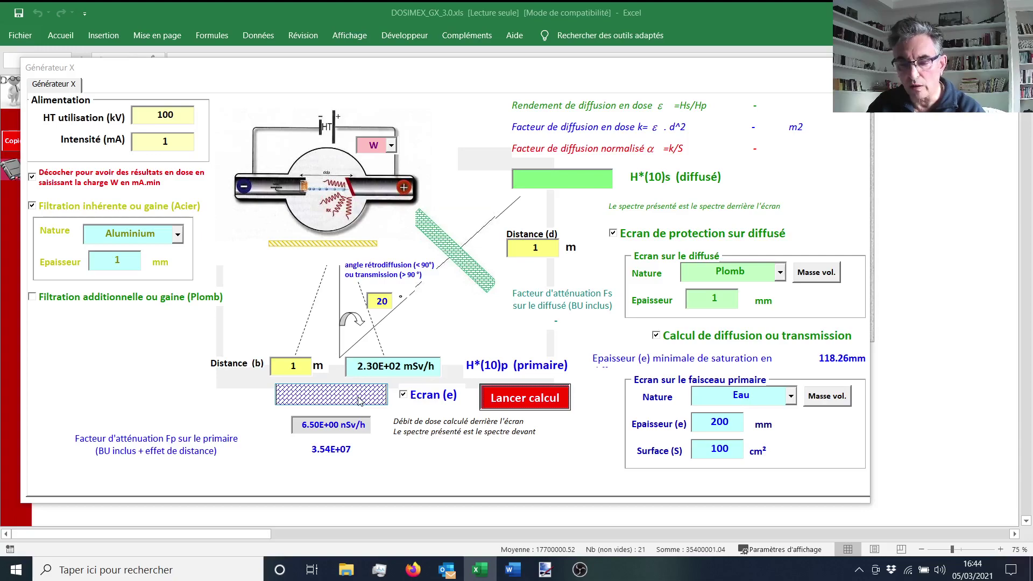
mouse_move(413, 571)
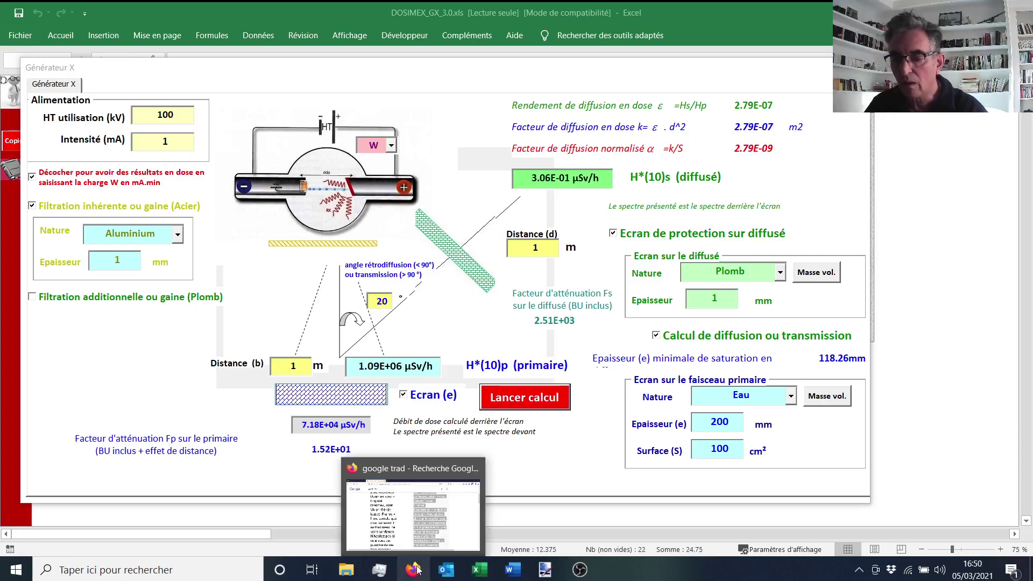
click(461, 543)
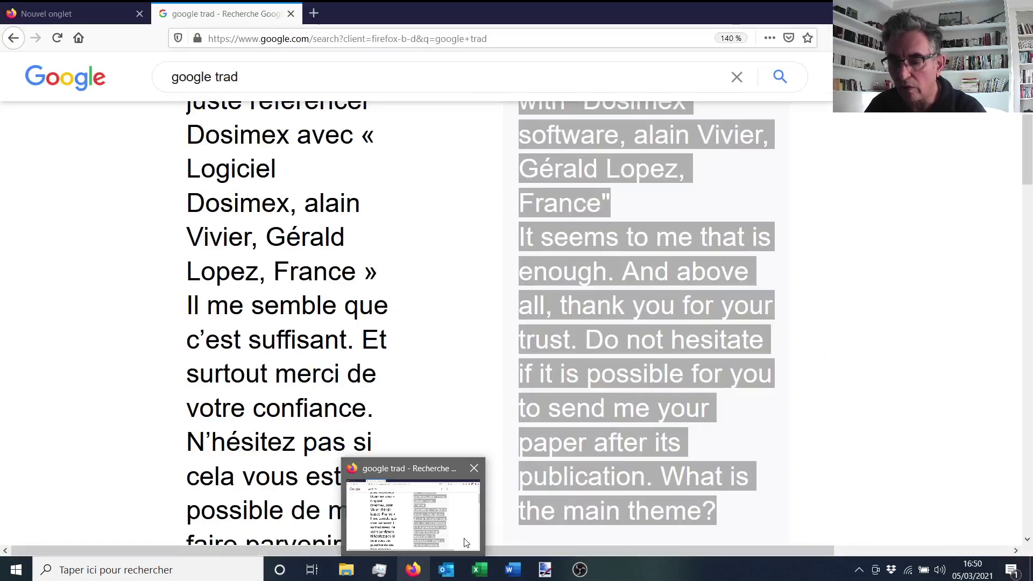
click(476, 573)
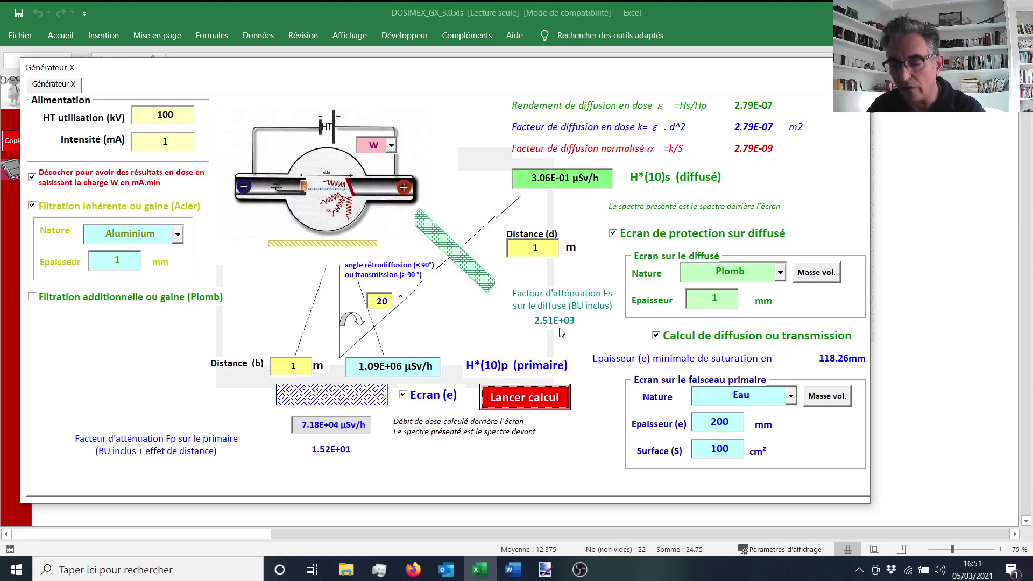
- Set the backscatter angle to 80° and rerun the calculation with the lead protective screen in place
click(382, 300)
double_click(379, 299)
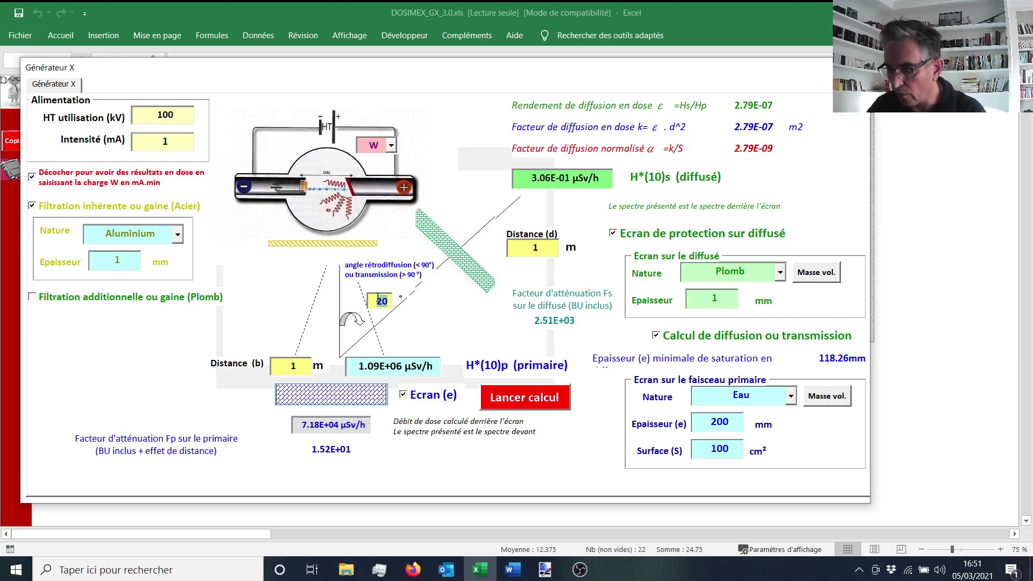
text(80)
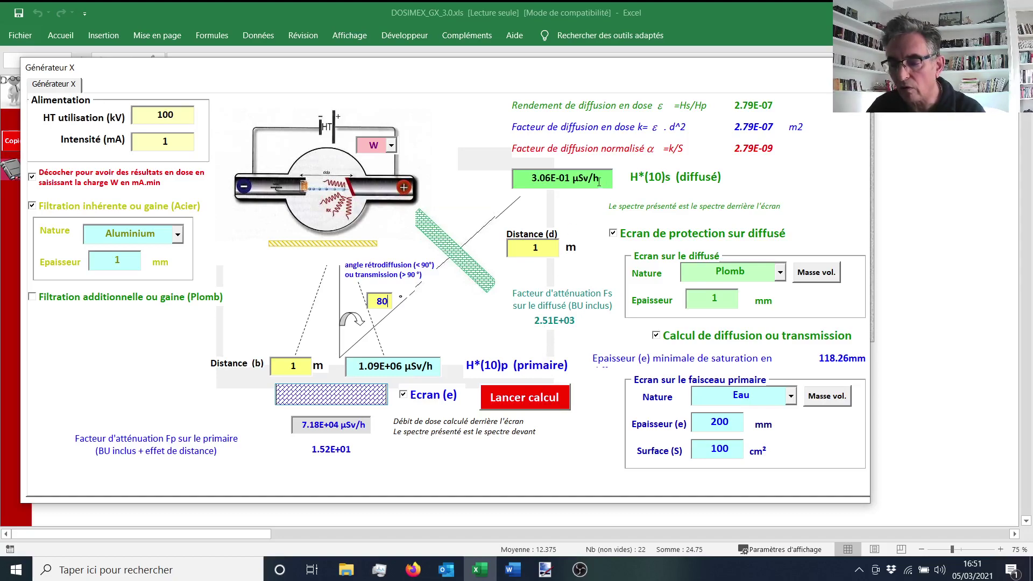
drag(604, 183, 518, 183)
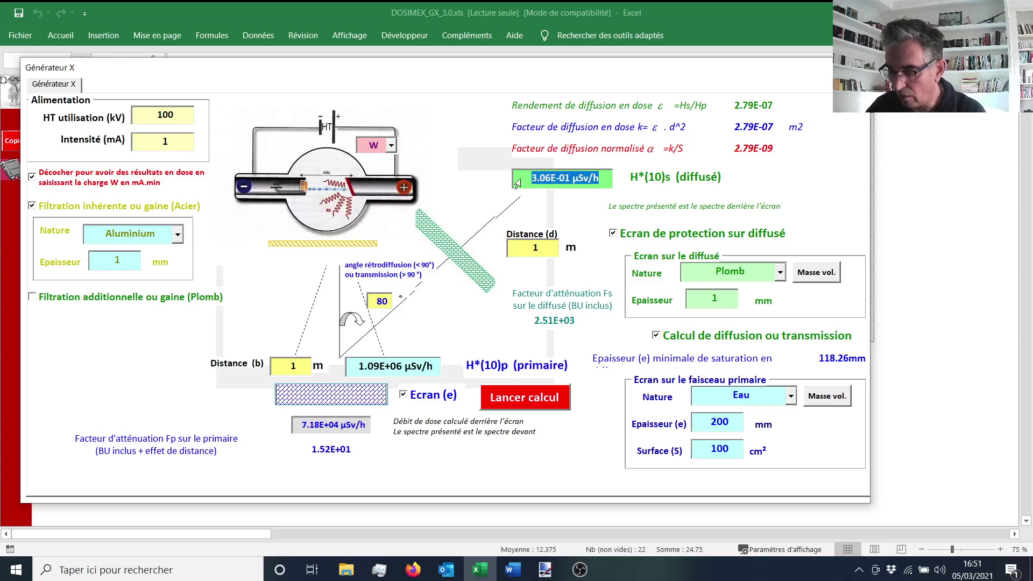
click(527, 396)
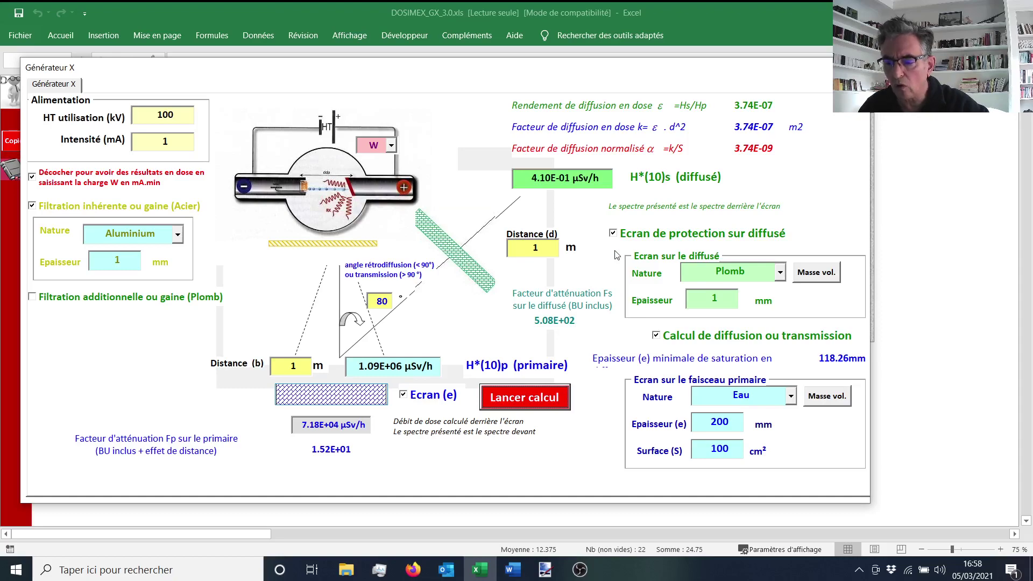
- Disable the protective screen on the scattered beam, then calculate the scattered dose rate at a 20° backscatter angle
click(613, 235)
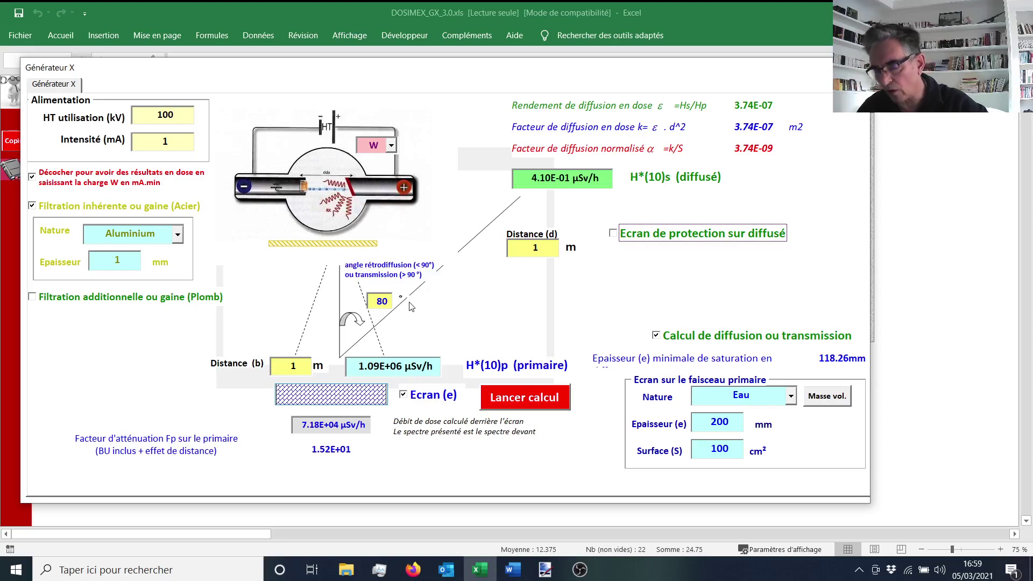
double_click(369, 301)
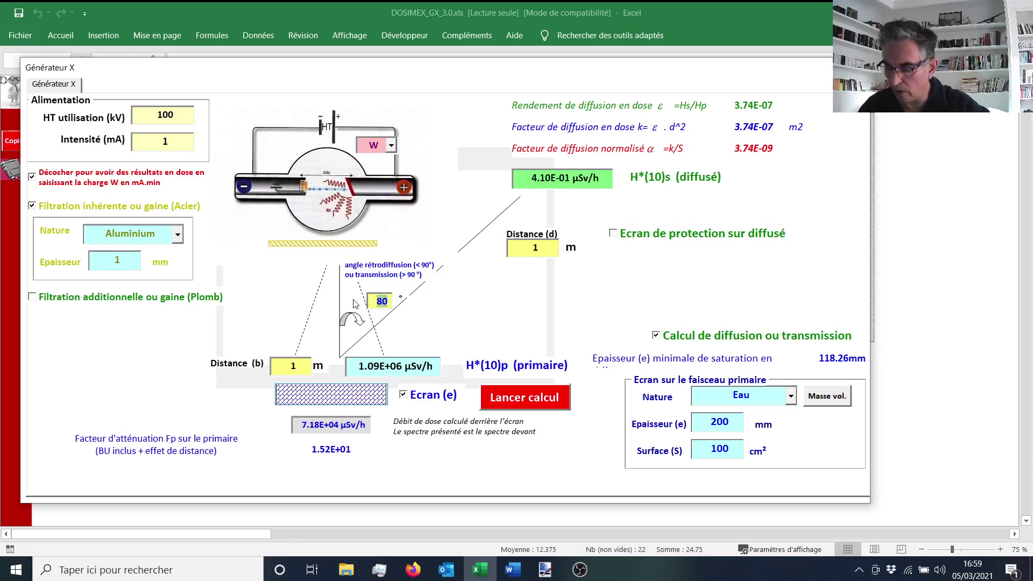
text(20)
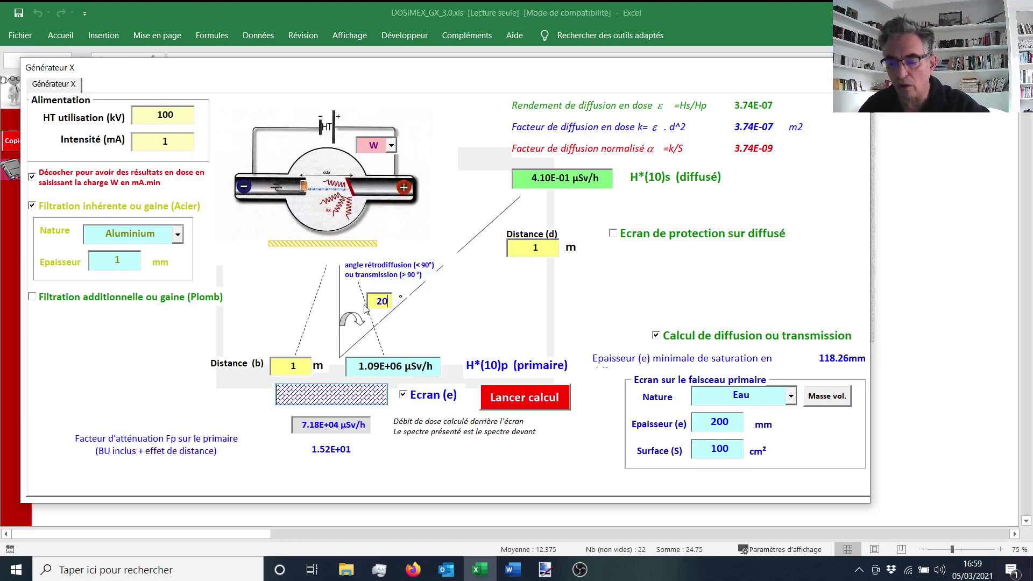
click(514, 406)
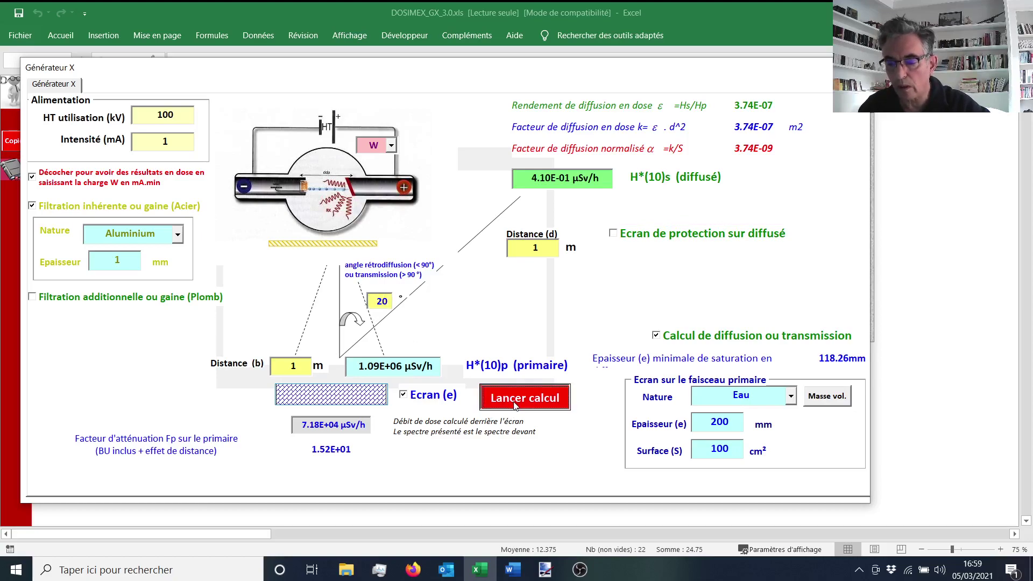
click(513, 402)
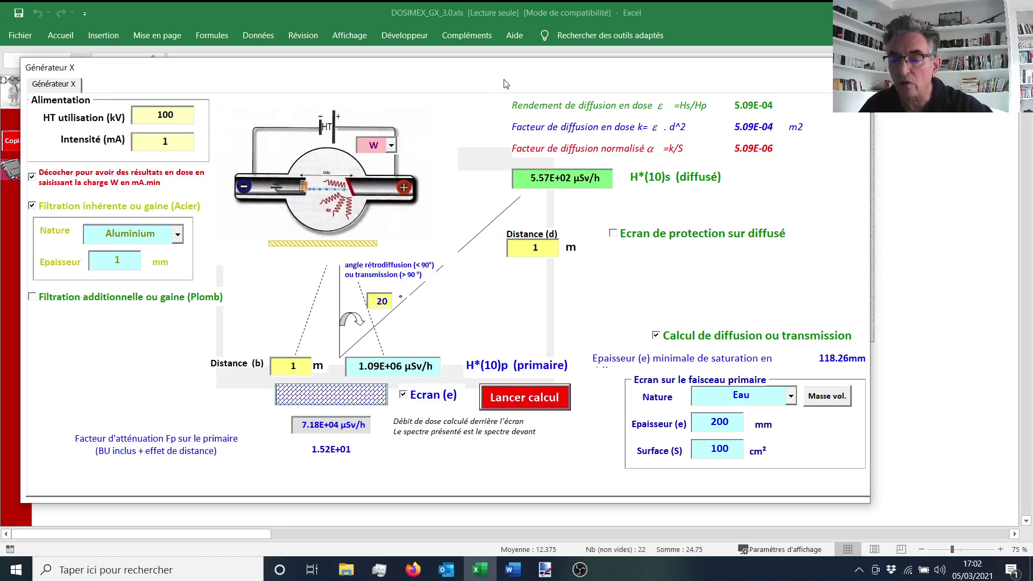
- Move the X-ray generator dialog aside to examine the primary and scattered spectrum chart, and bring it back up
drag(510, 75, 482, 360)
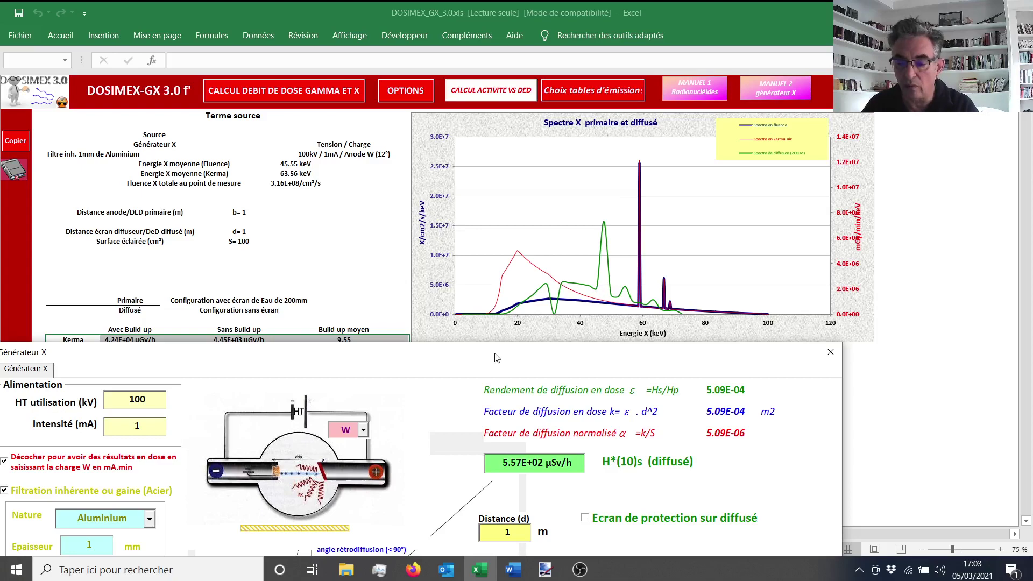
drag(495, 358, 512, 343)
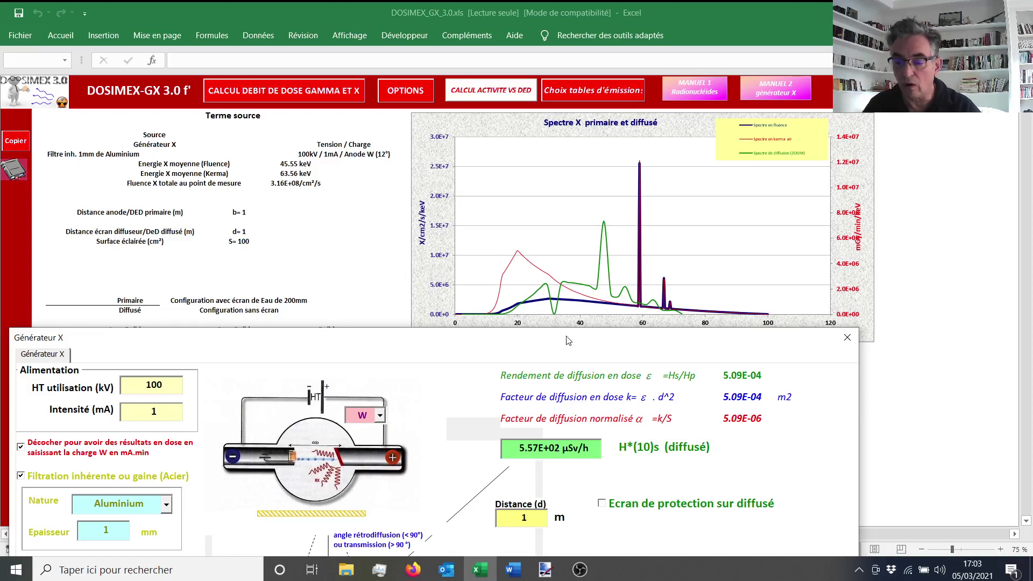
drag(565, 341, 637, 251)
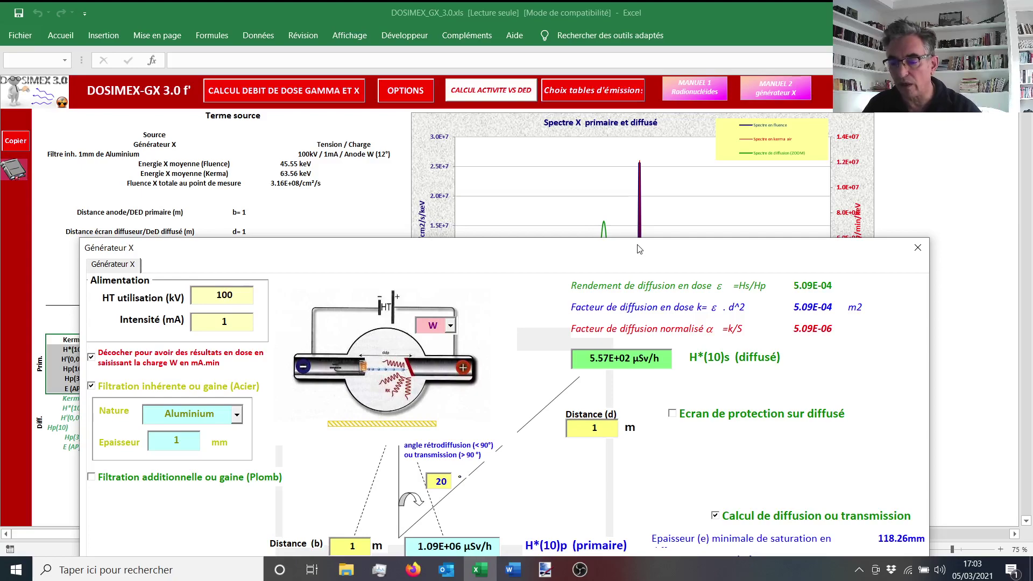
drag(638, 250, 666, 125)
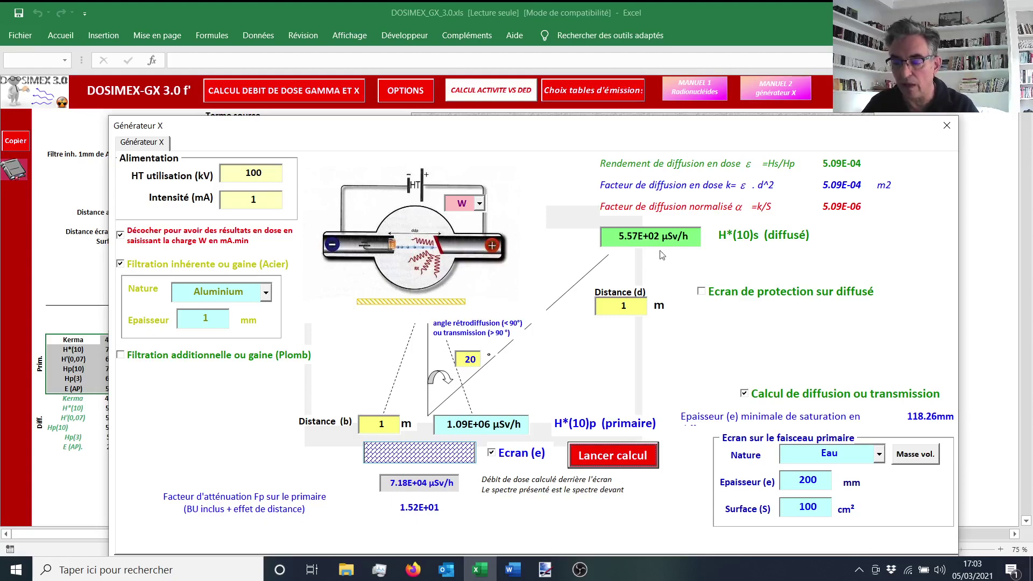
- Disable the scatter or transmission calculation and calculate the primary dose rates at an operating voltage of 94 kV
click(746, 394)
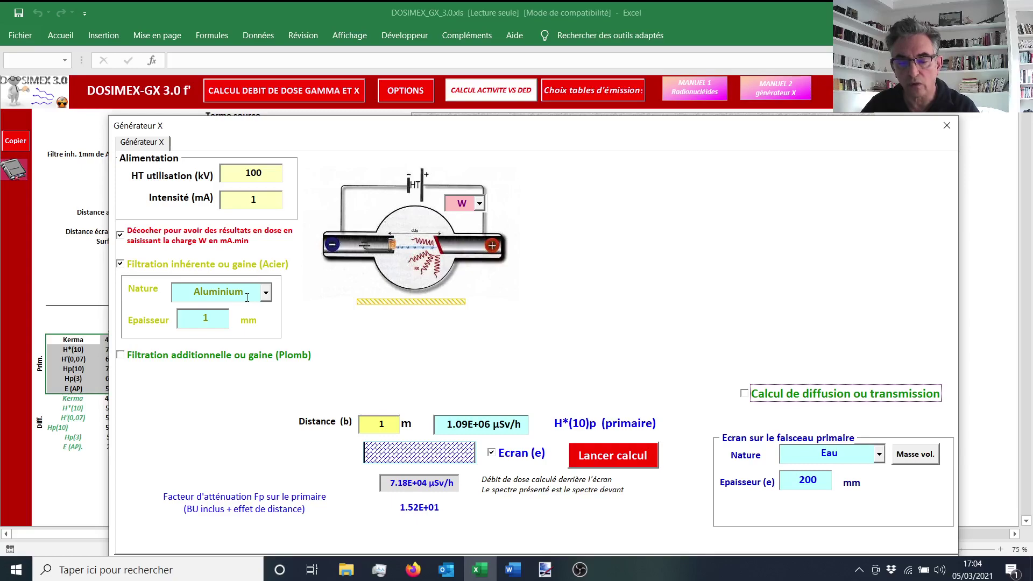
drag(265, 172, 247, 171)
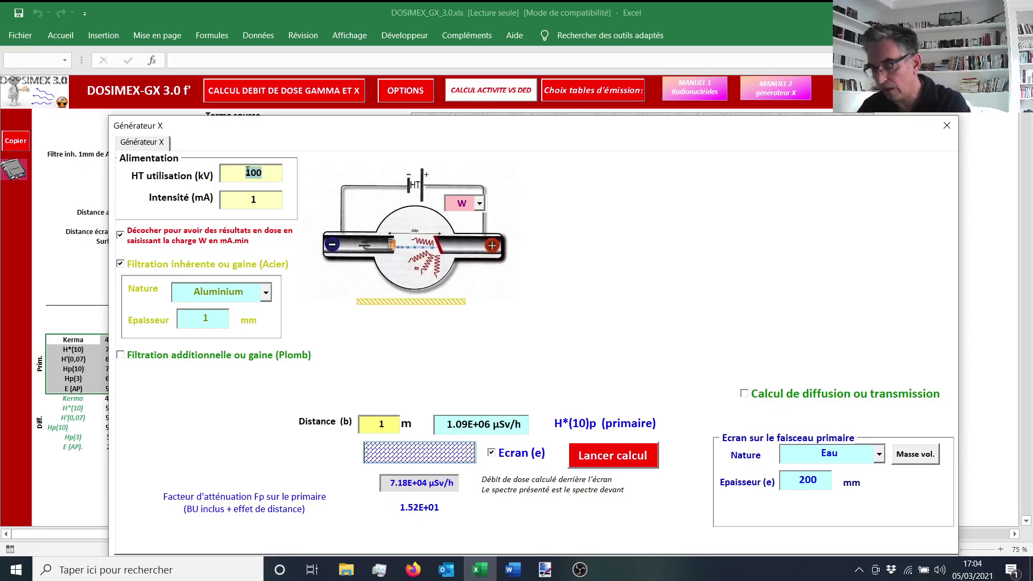
text(9)
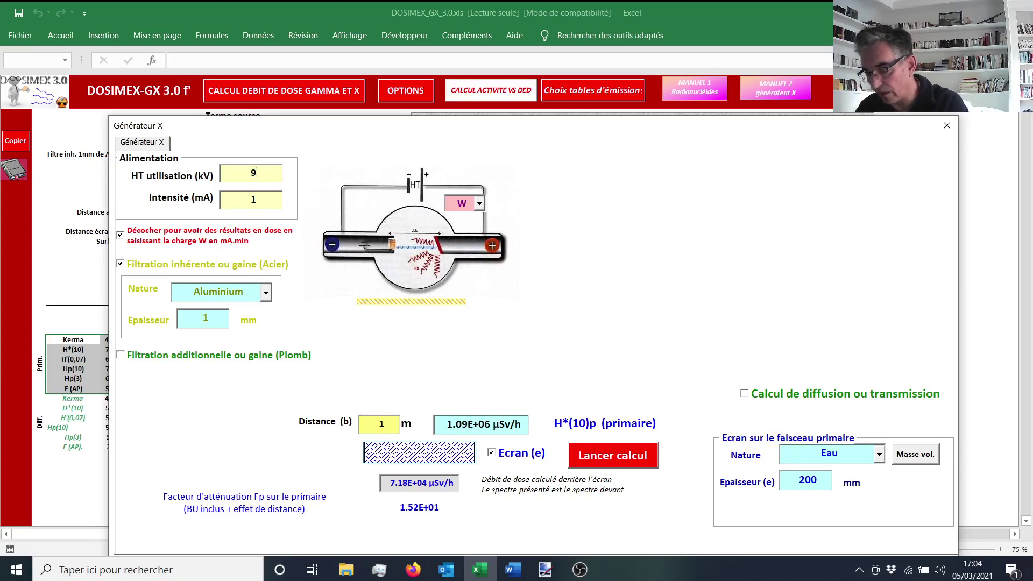
text(4)
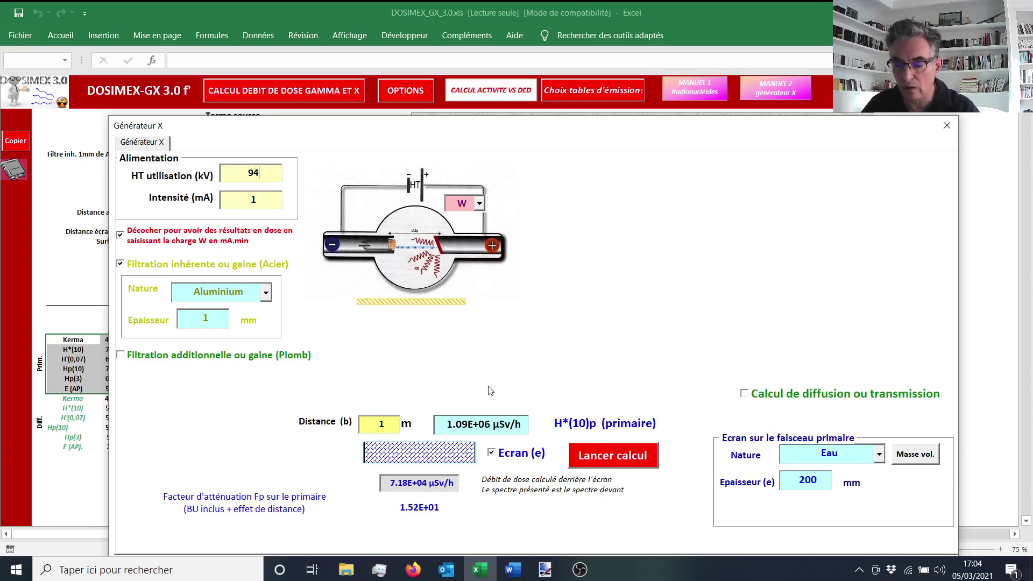
click(586, 455)
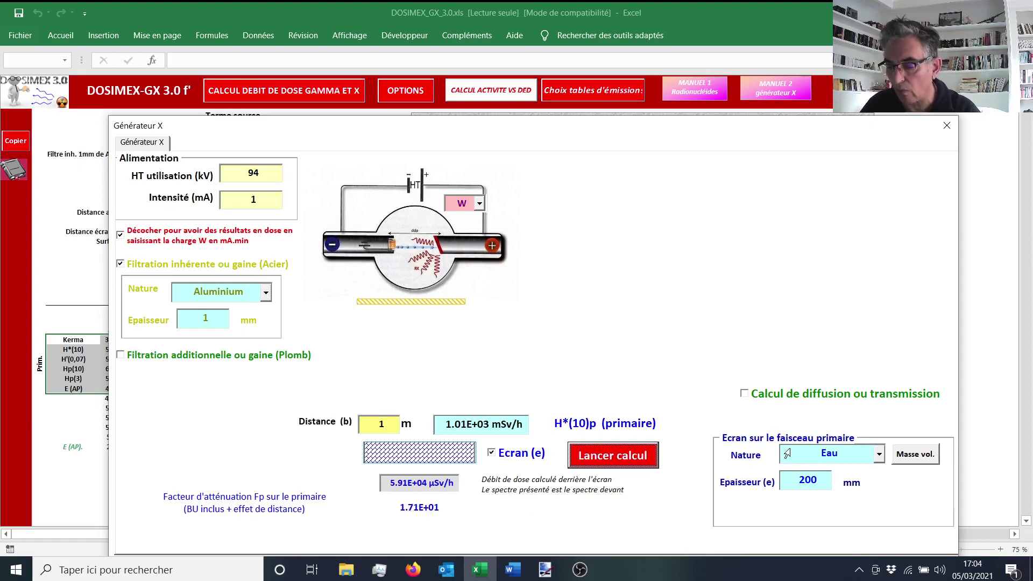
- Change the primary beam screen to lead (Plomb), 1 mm thick, and rerun the dose rate calculation
click(879, 454)
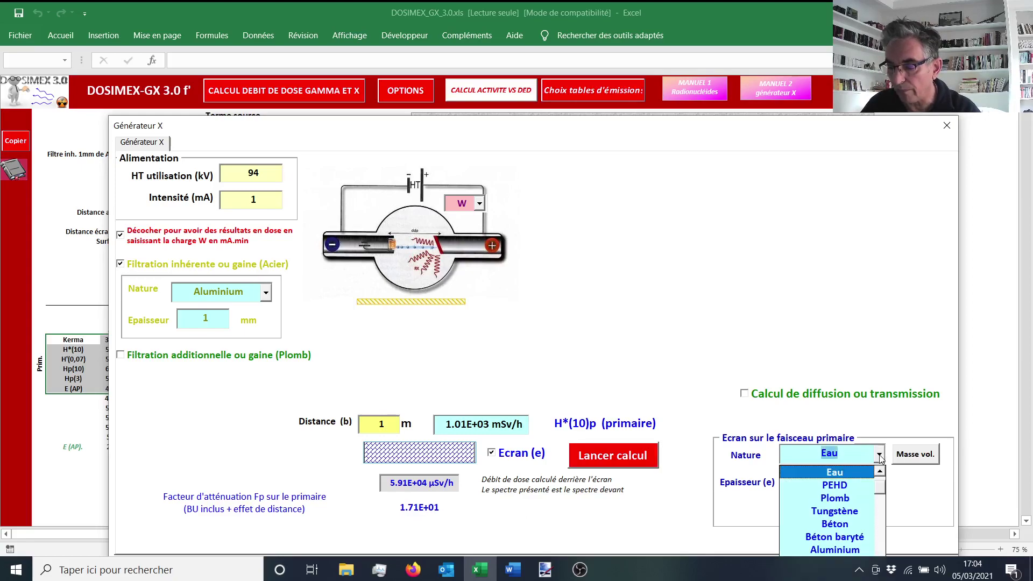
click(834, 498)
click(818, 483)
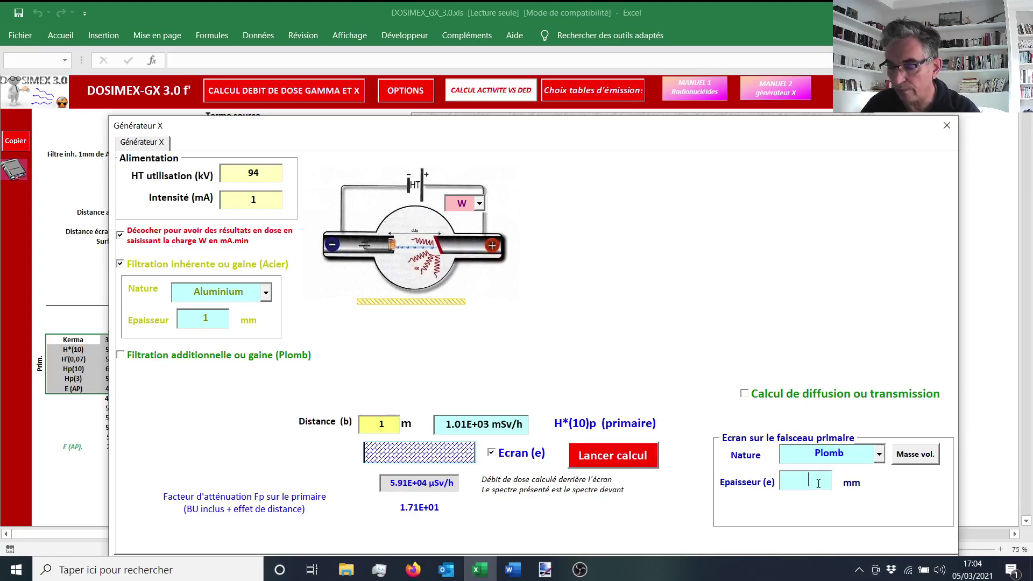
text(1)
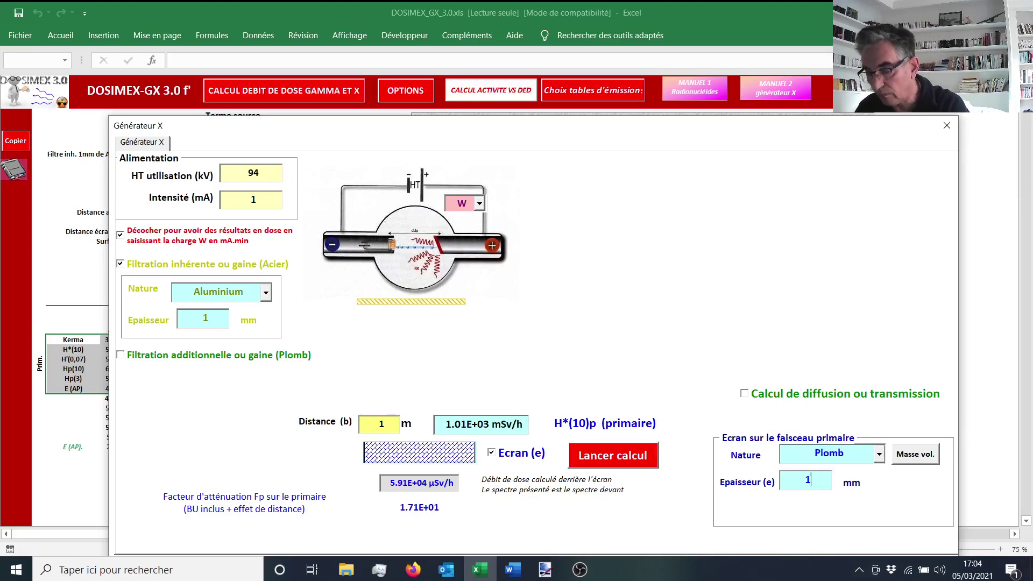
click(633, 457)
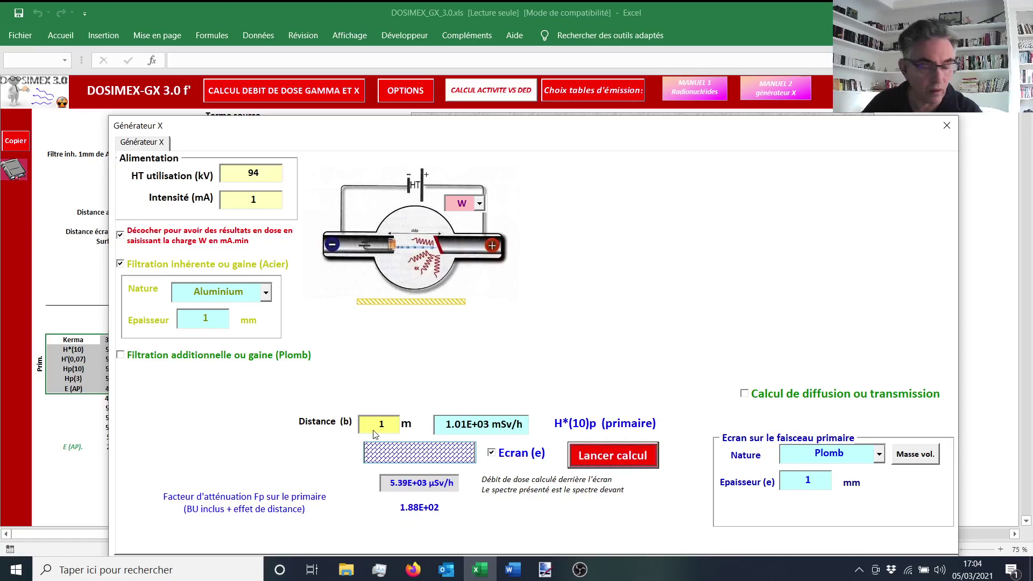
- Set the operating voltage to 95 kV and recalculate the dose rate behind the lead screen
drag(259, 174, 248, 173)
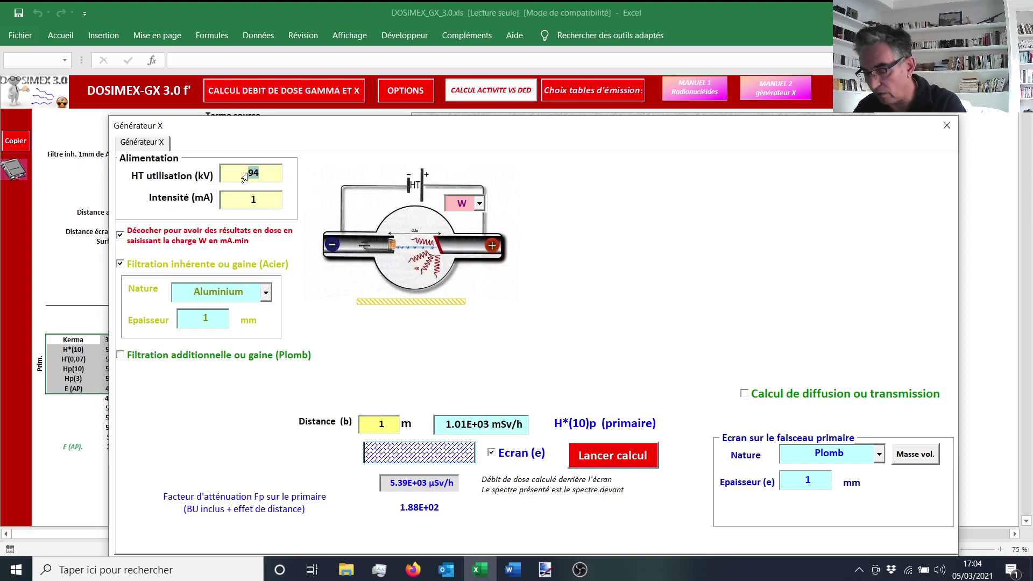
text(95)
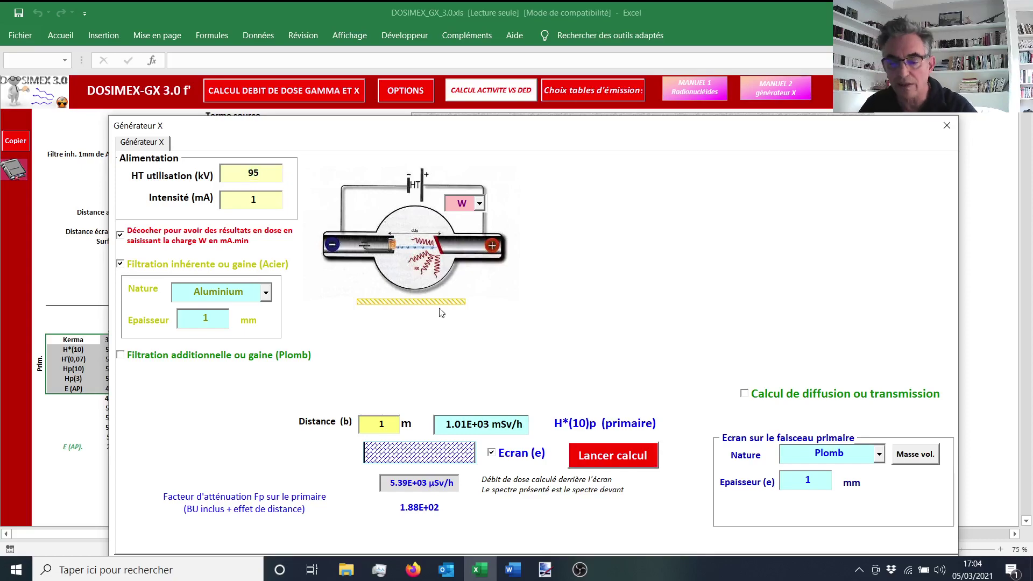
click(616, 464)
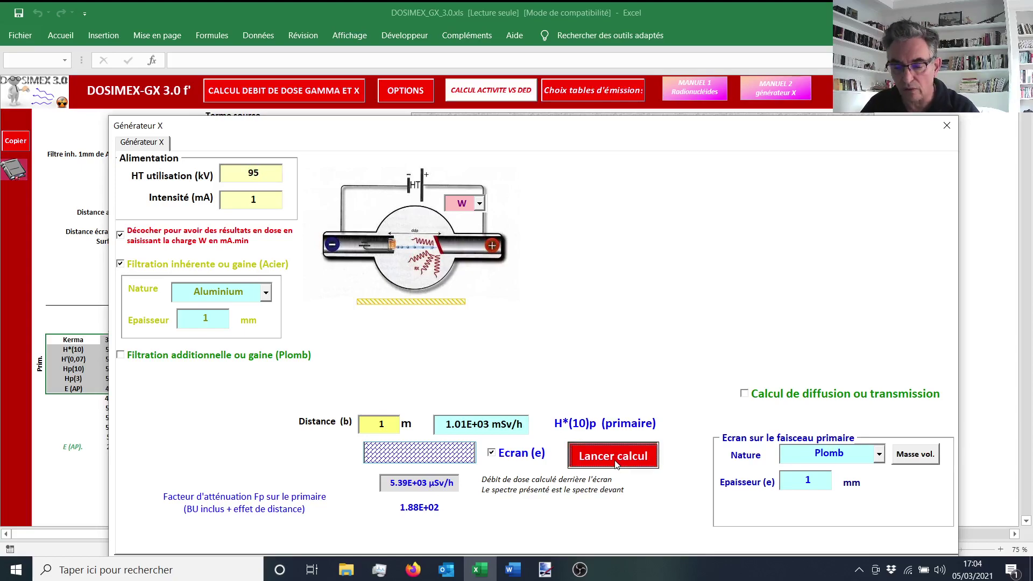
click(616, 464)
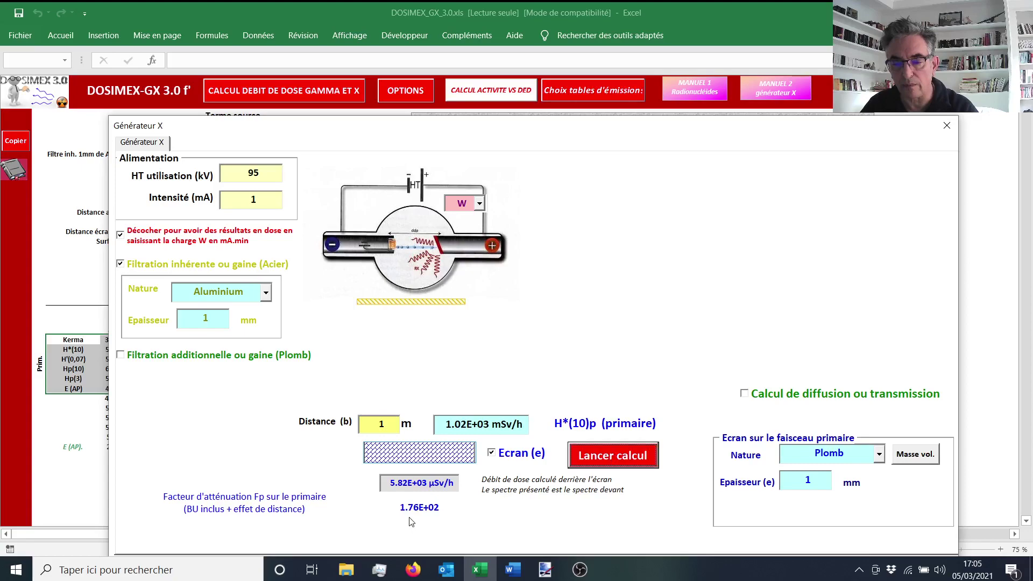
- Set the operating voltage to 88 kV and rerun the calculation for the 1 mm lead screen
click(259, 172)
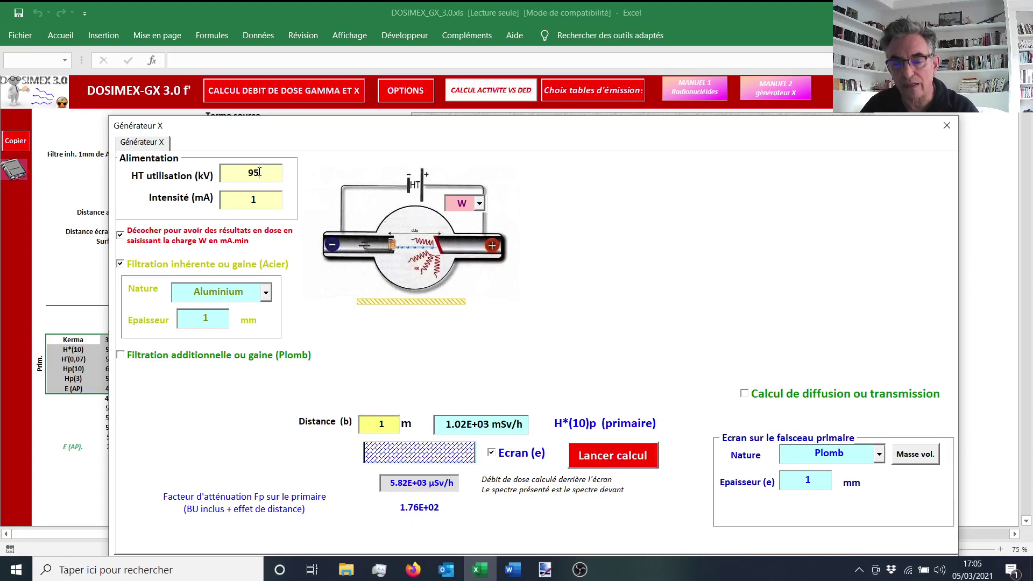
drag(260, 172, 240, 176)
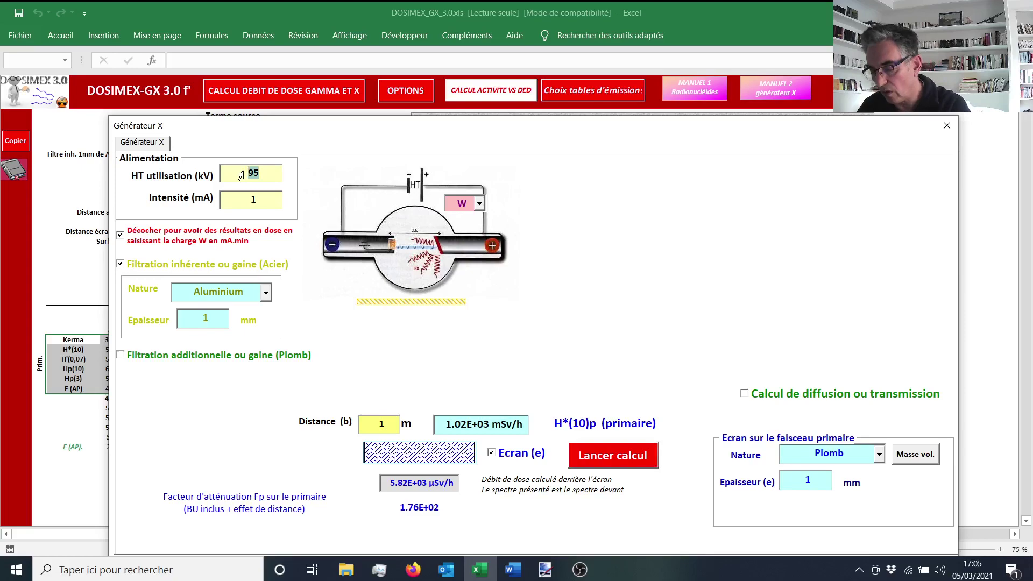
text(88)
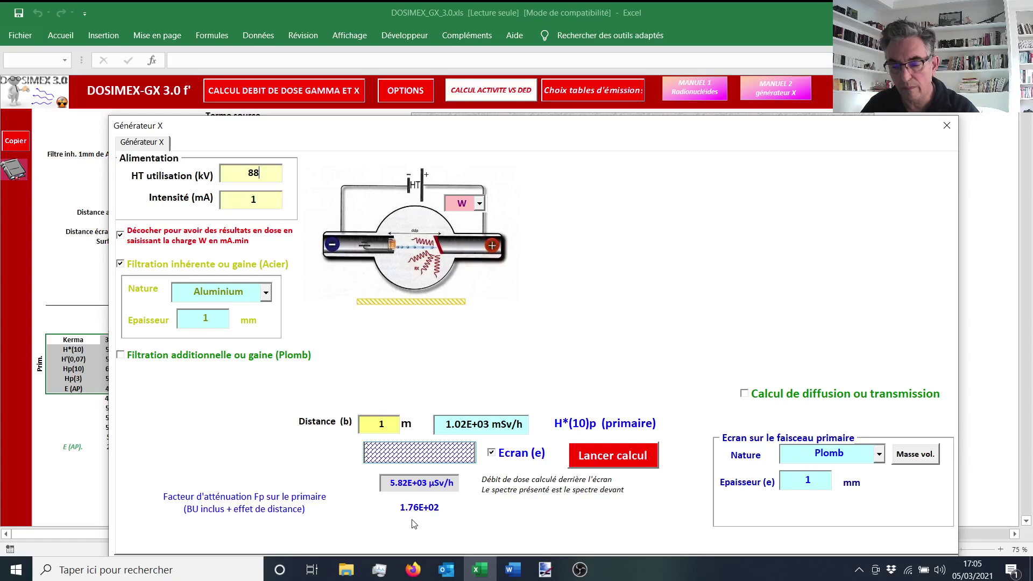
key(Return)
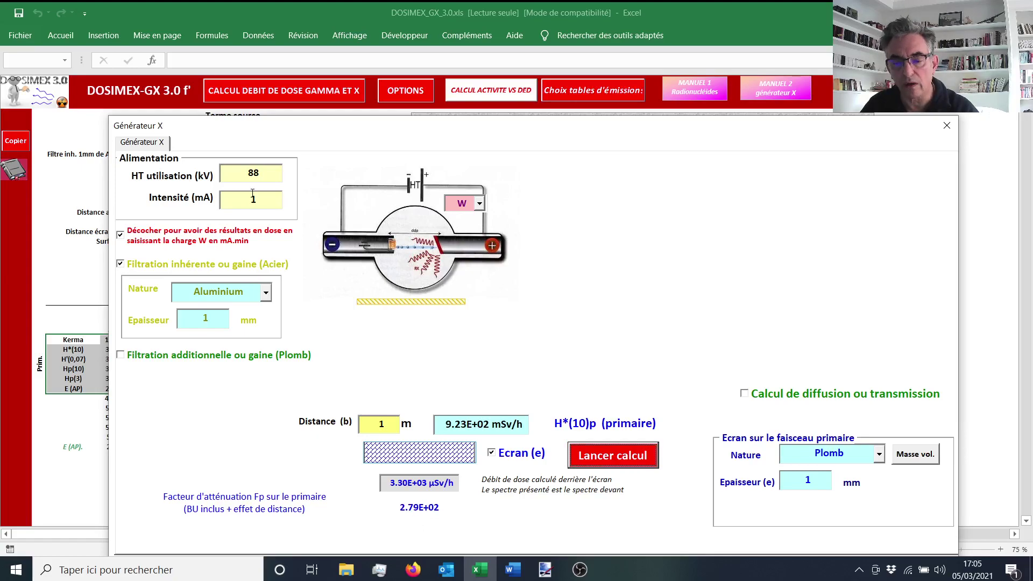
- Recalculate the dose rate behind the lead screen at 95 kV with the inherent filtration changed to 20 mm copper (Cuivre)
click(242, 180)
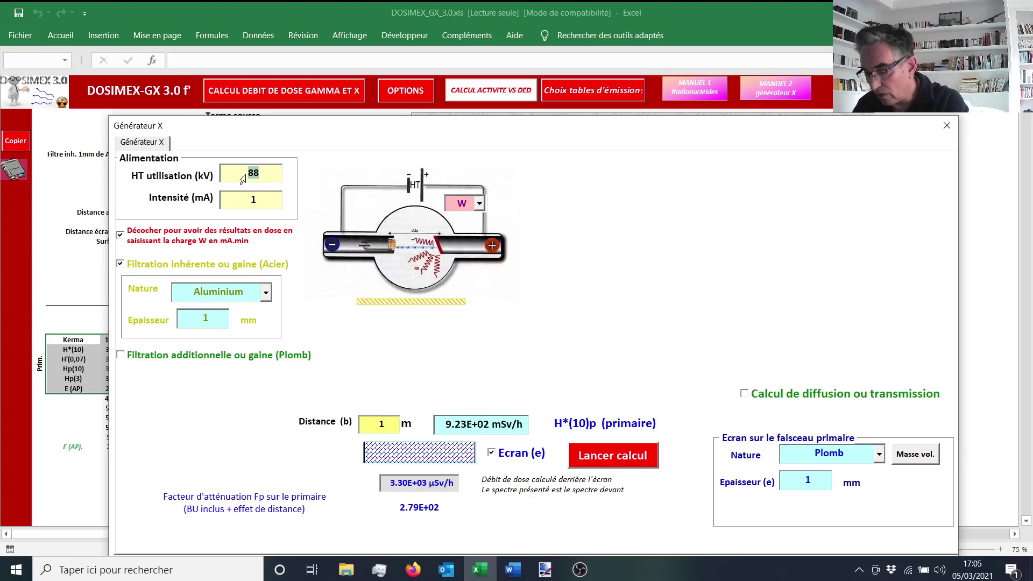
text(95)
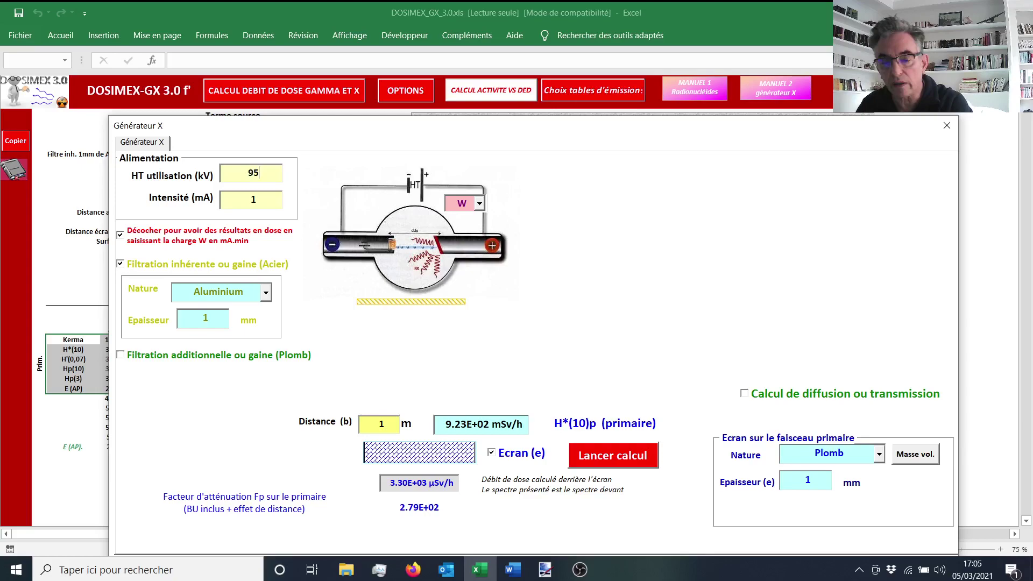
click(218, 292)
click(215, 333)
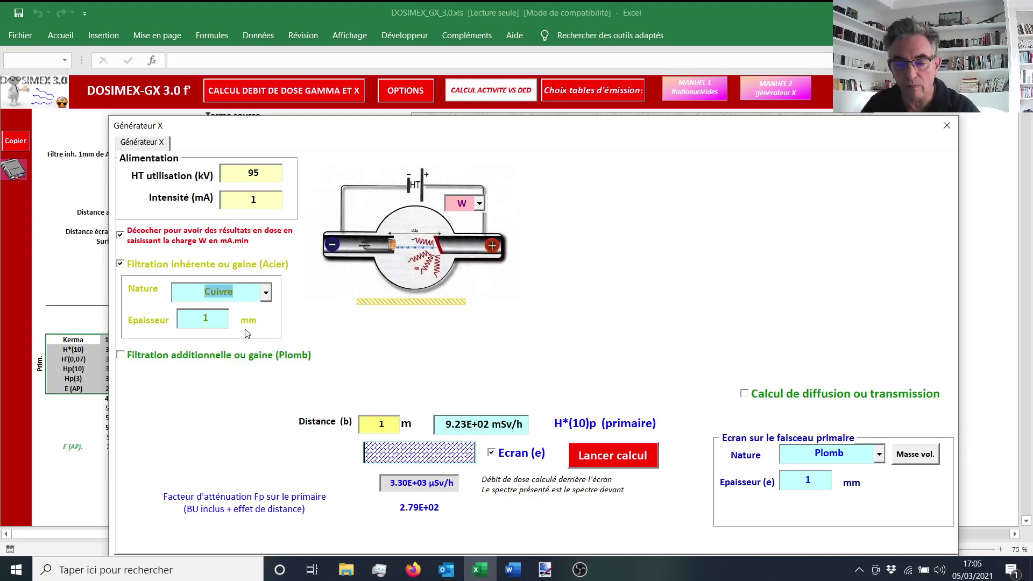
drag(222, 323, 191, 322)
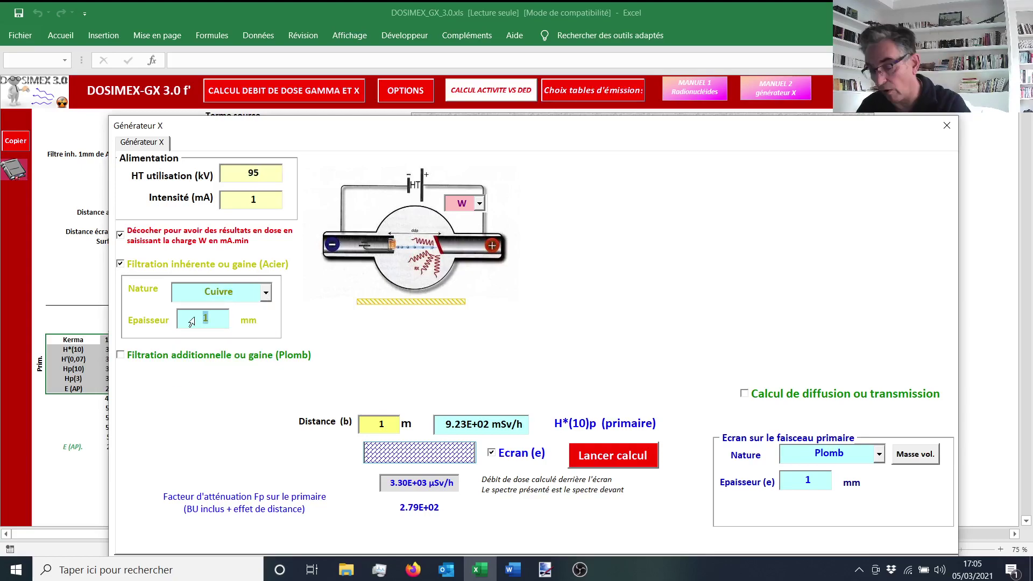
text(20)
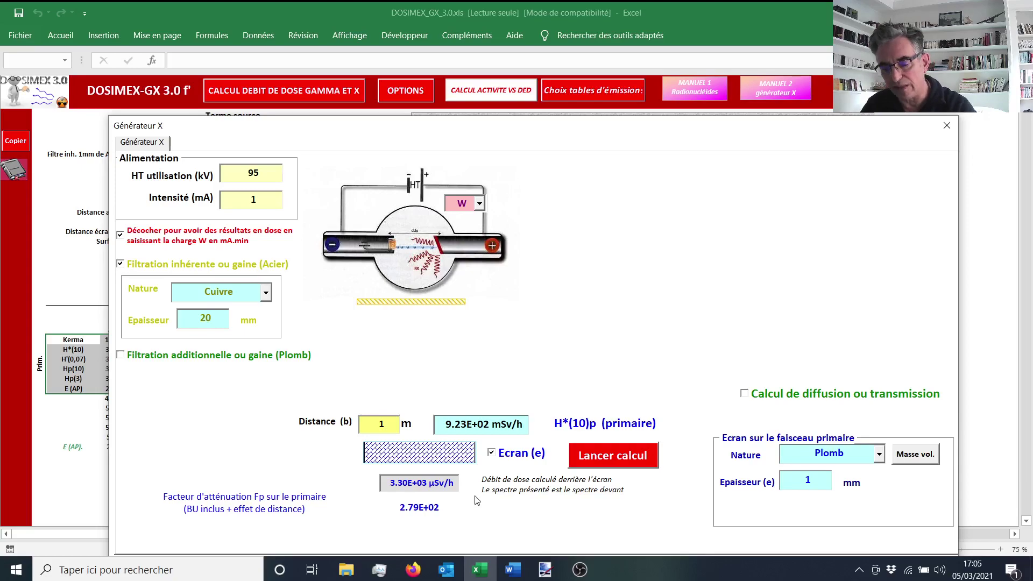
click(573, 459)
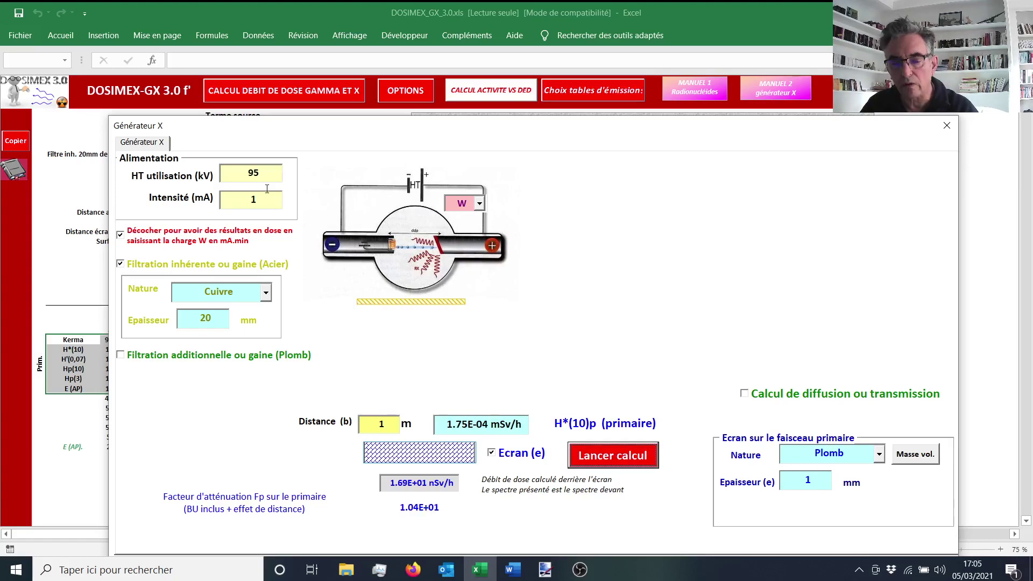
- Set the operating voltage to 88 kV and rerun the calculation with the 20 mm copper filtration
double_click(254, 172)
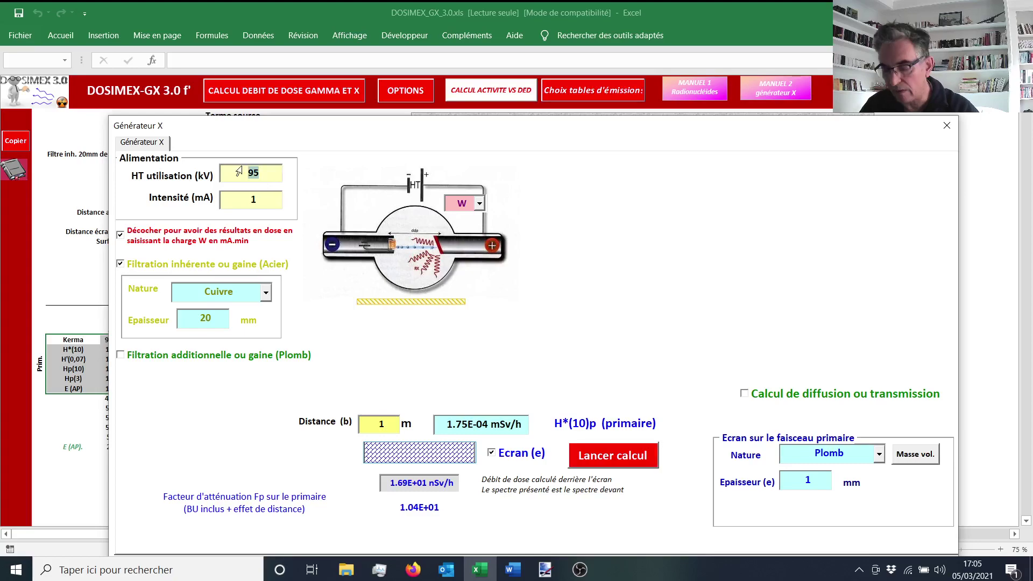
text(88)
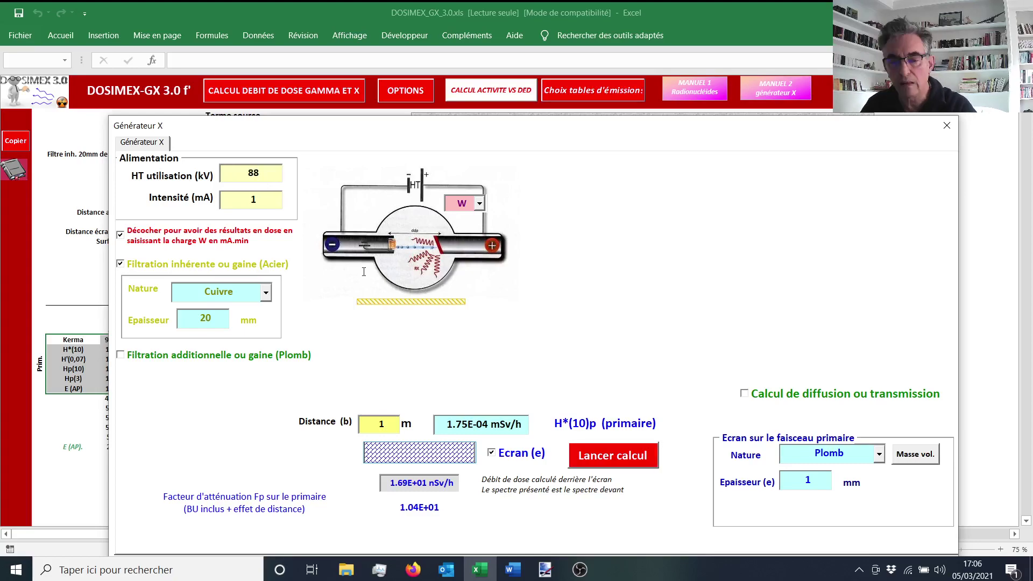
click(614, 456)
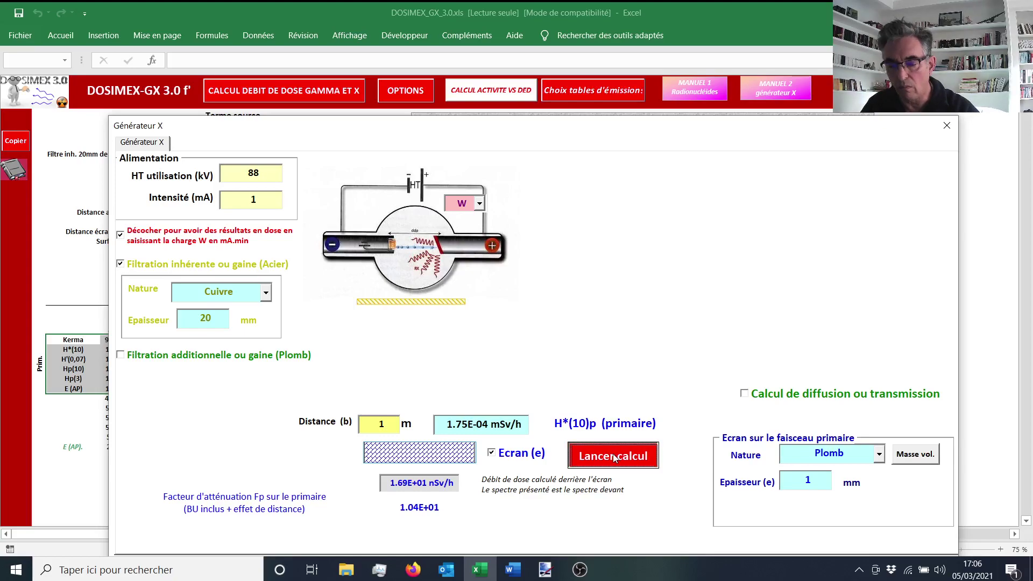
click(614, 457)
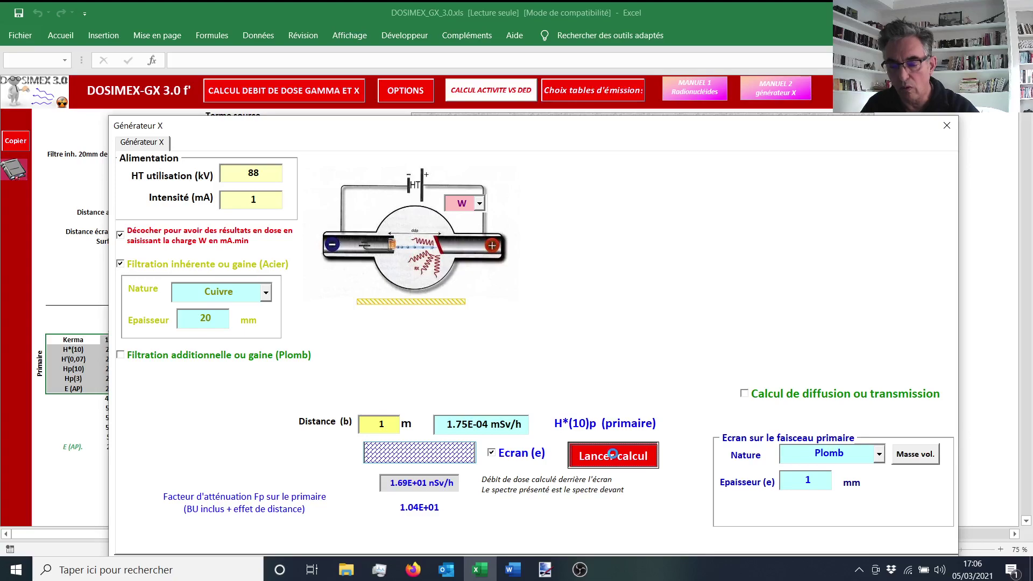